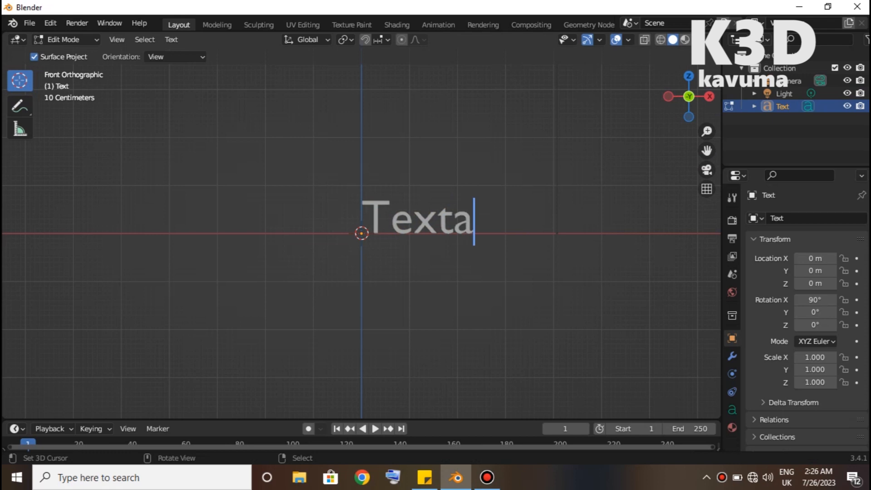
Replace the whole default text with KING in capitals and return to Object Mode.
type("g")
key("ctrl+a")
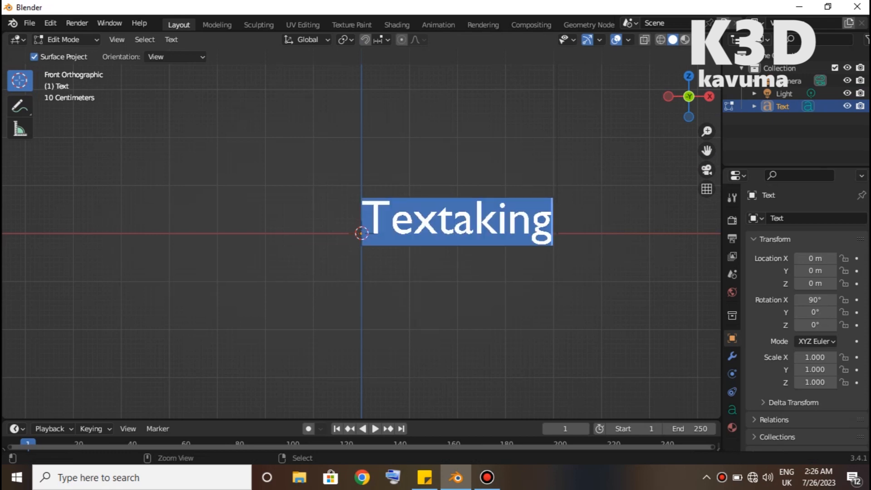
type("k")
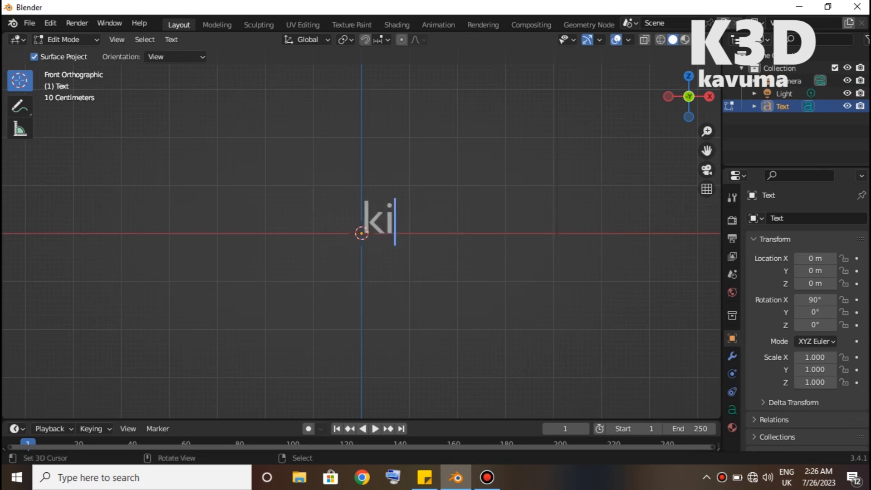
type("i")
key("BackSpace")
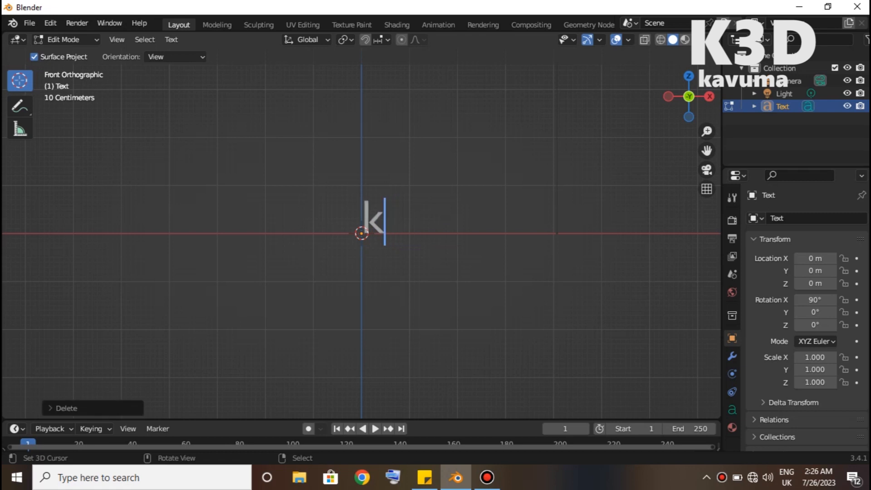
type("KIAK")
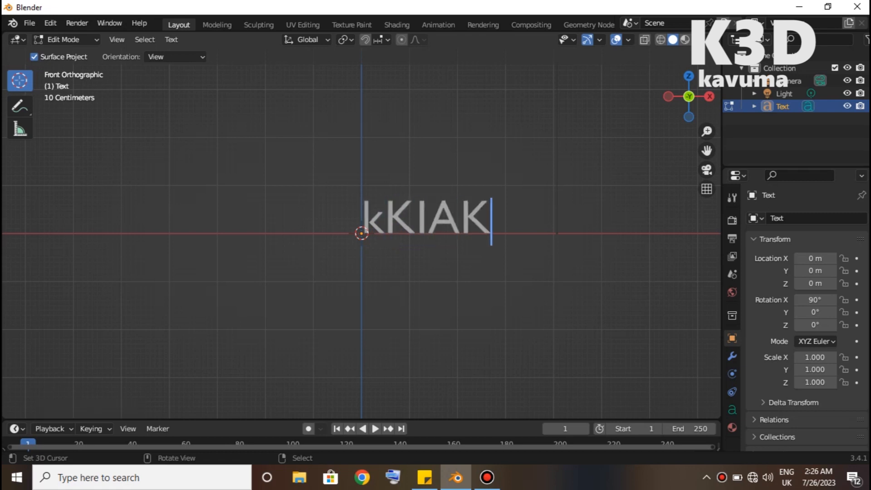
key("ctrl+a")
type("KING")
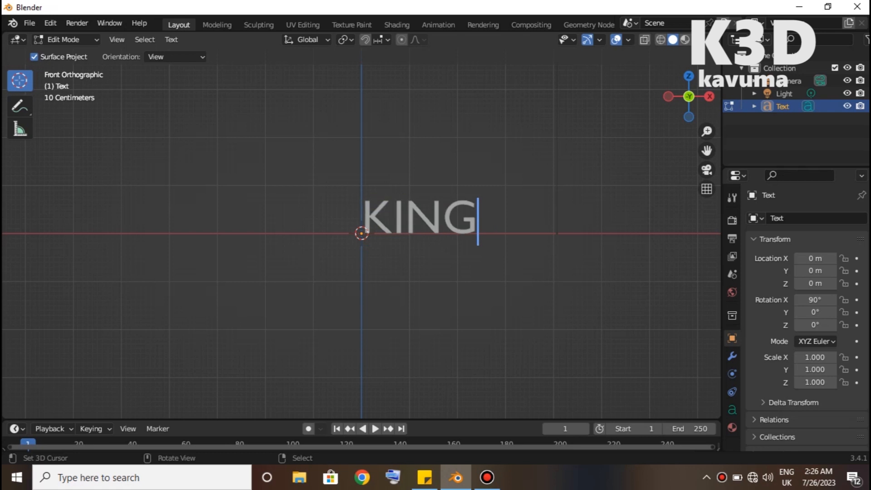
key("Tab")
scroll(361, 233, "up", 5)
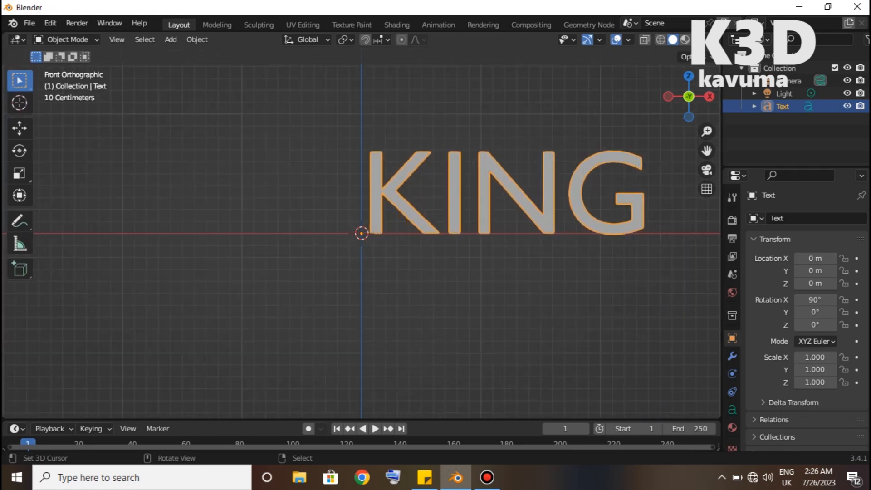
Set the text's origin to its geometry and move it near the world centre, to about X 0.25 m, Z 0.52 m.
left_click(197, 39)
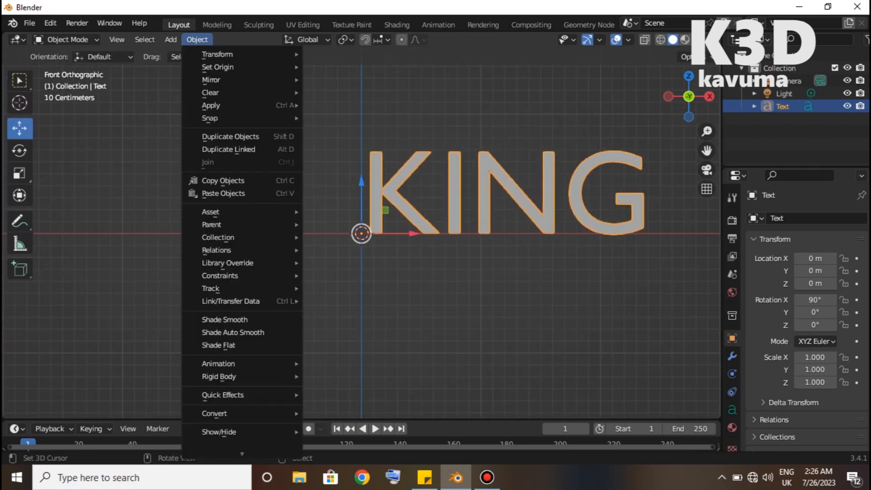
mouse_move(224, 68)
left_click(369, 81)
scroll(362, 234, "down", 2)
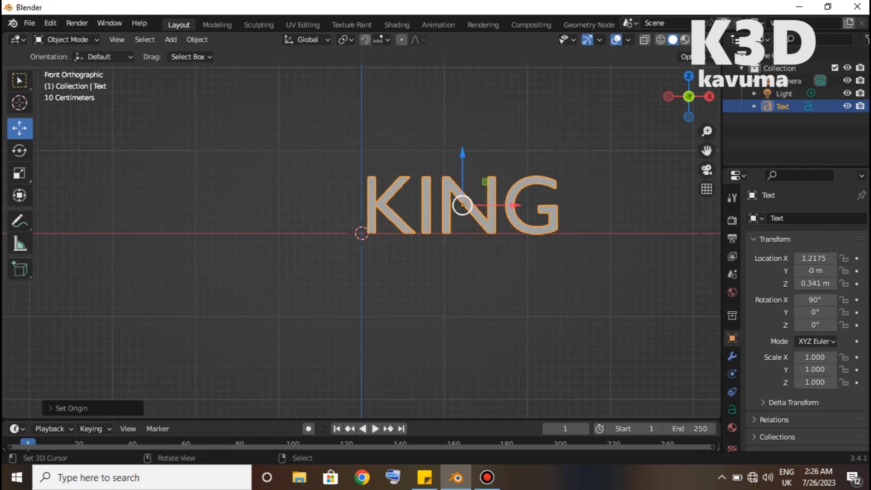
key("g")
left_click(382, 191)
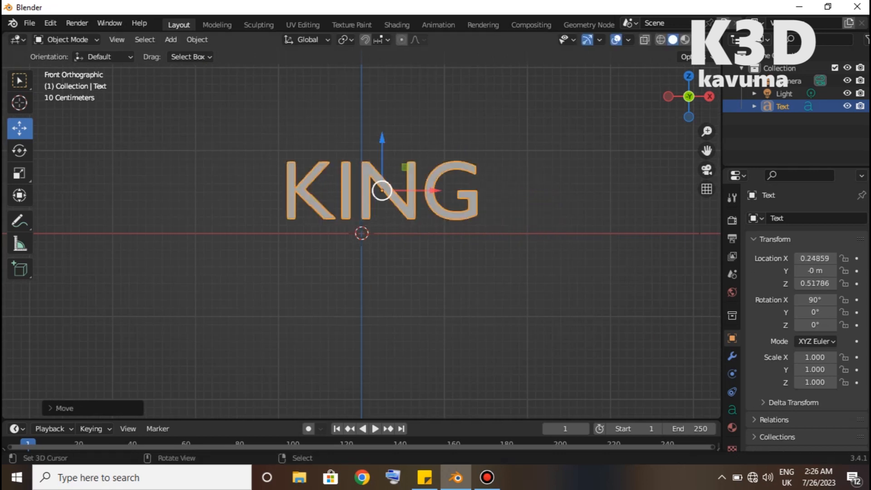
Scale the text uniformly to about 1.69 and move it to about X 0.08 m, Z 0.68 m.
scroll(382, 191, "down", 2)
key("s")
left_click(387, 182)
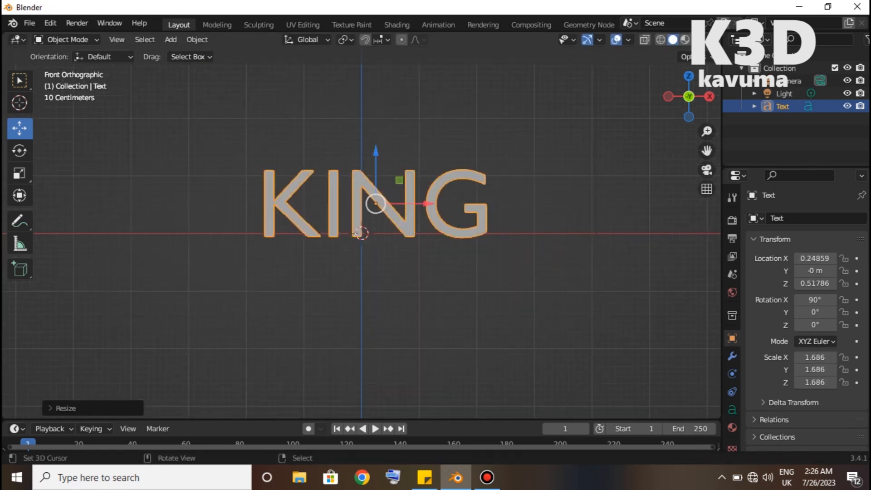
key("g")
left_click(370, 190)
scroll(369, 191, "up", 2)
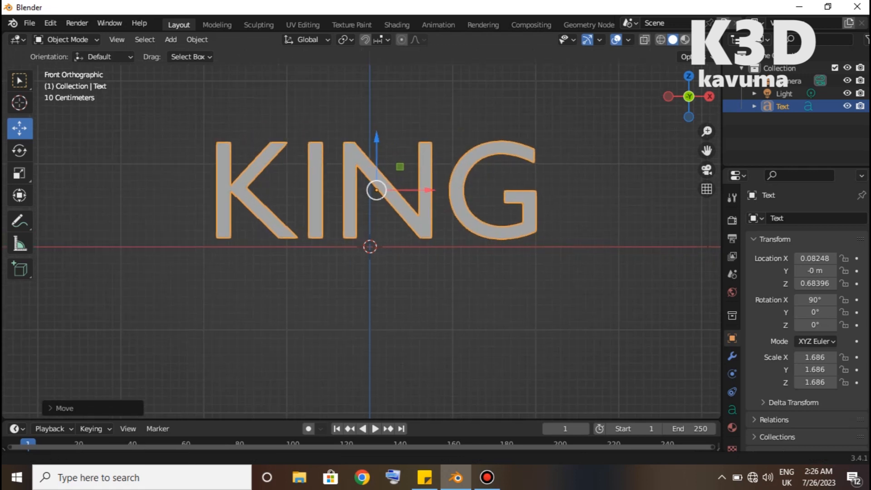
scroll(299, 128, "up", 2)
Load the second Batmeton Regular font from D:\#NEW FONTS\New folder as the text's regular font.
left_click(732, 410)
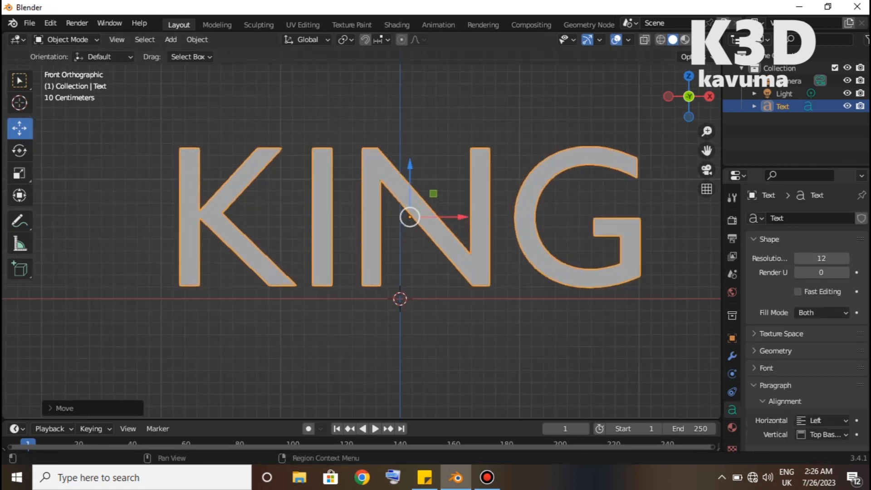
left_click(766, 368)
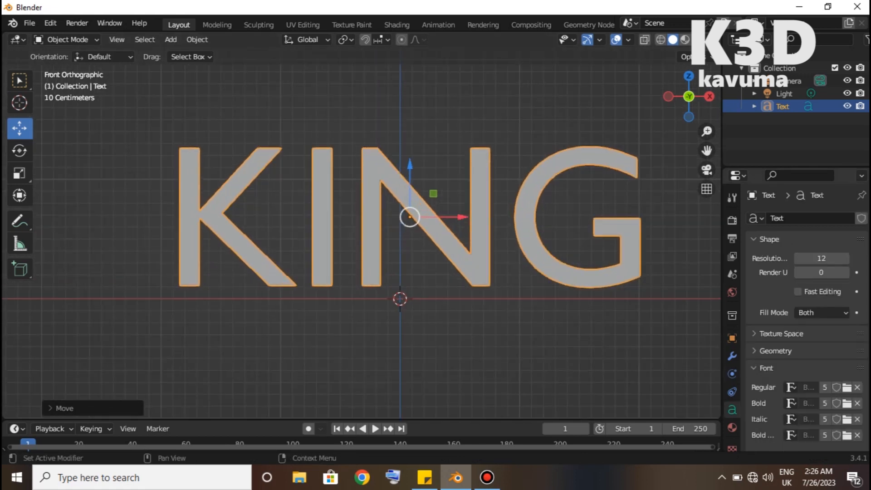
left_click(847, 388)
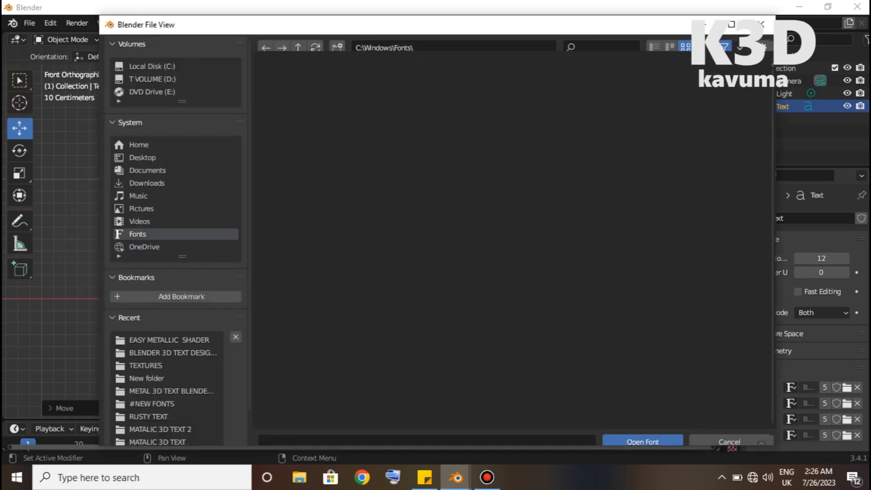
scroll(177, 241, "down", 2)
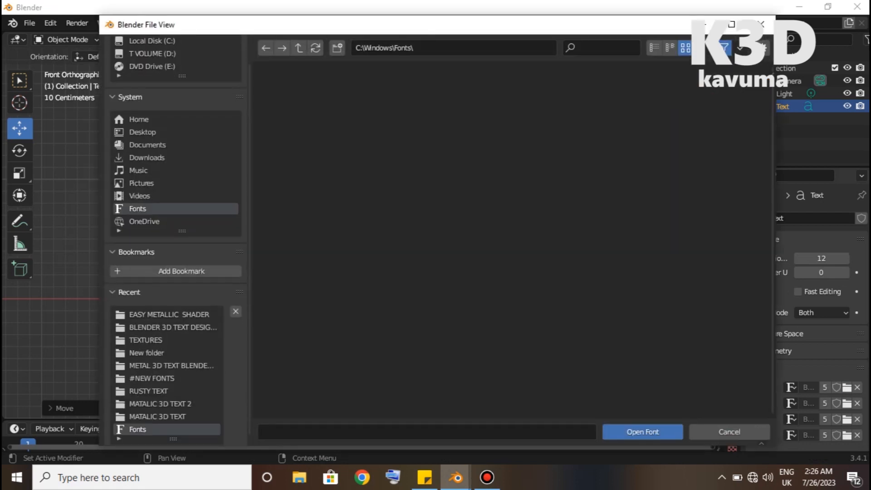
left_click(152, 378)
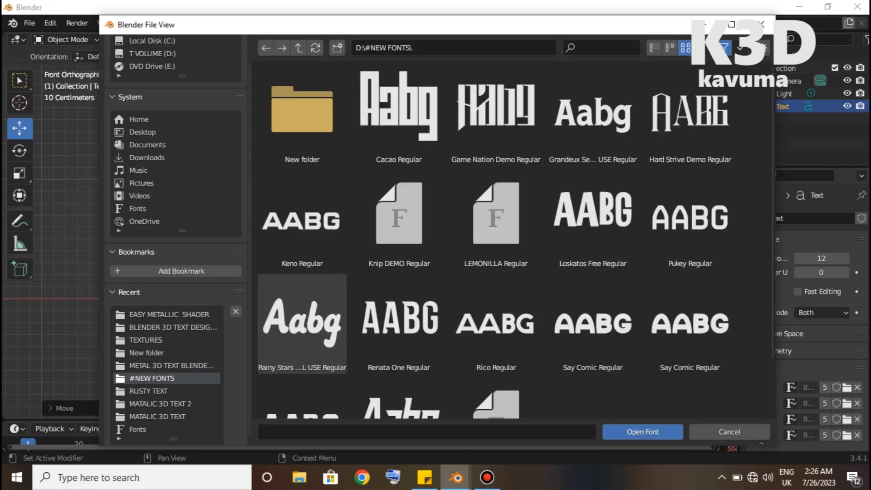
scroll(399, 236, "down", 3)
scroll(399, 236, "up", 3)
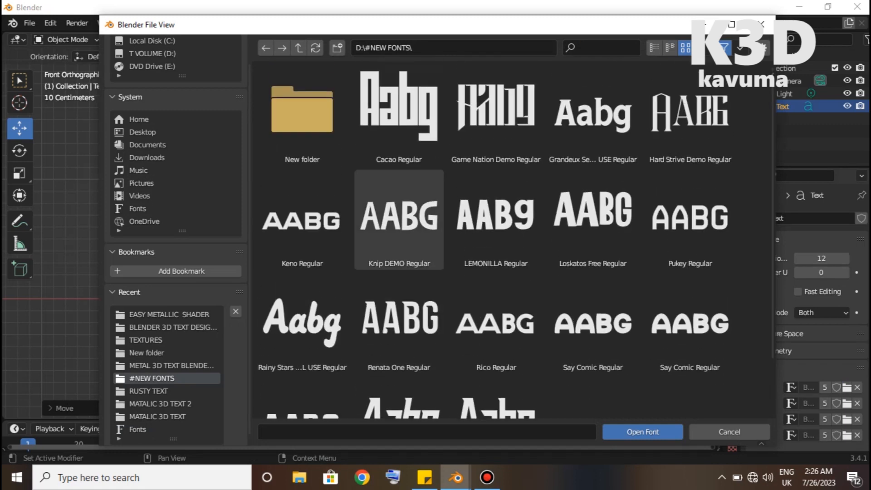
double_click(301, 111)
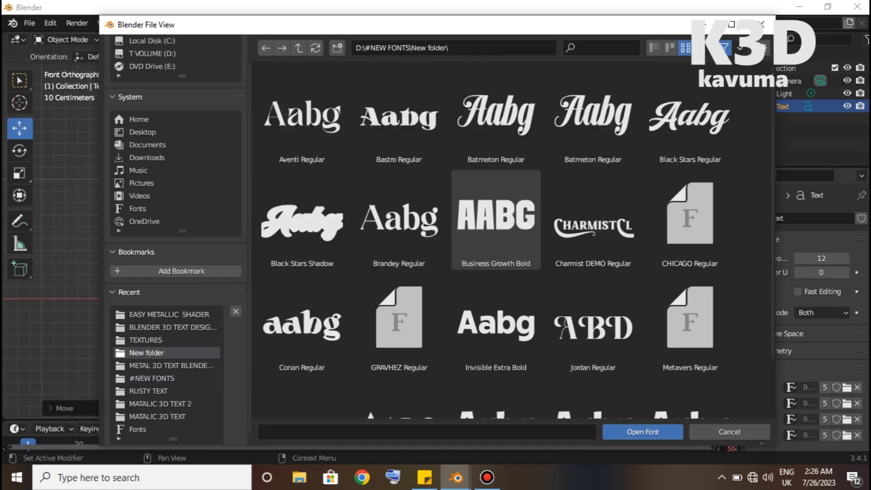
double_click(593, 116)
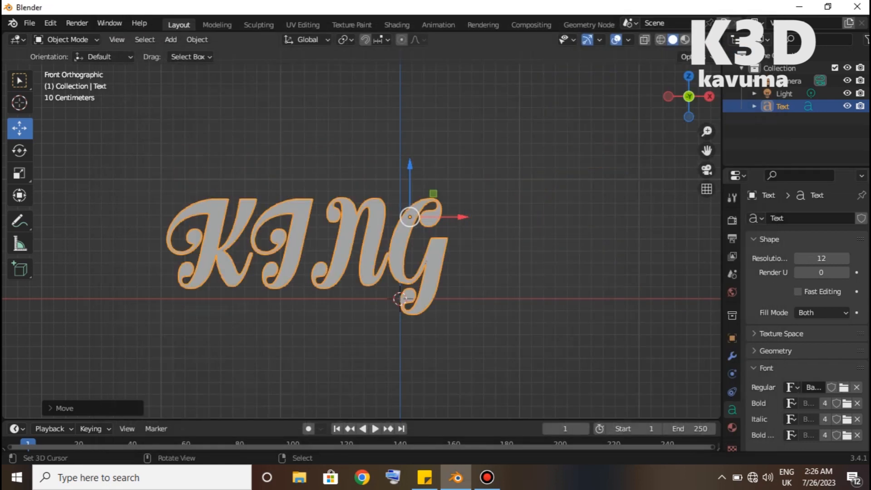
Retype the text in lowercase as king and return to Object Mode.
key("Tab")
key("ctrl+a")
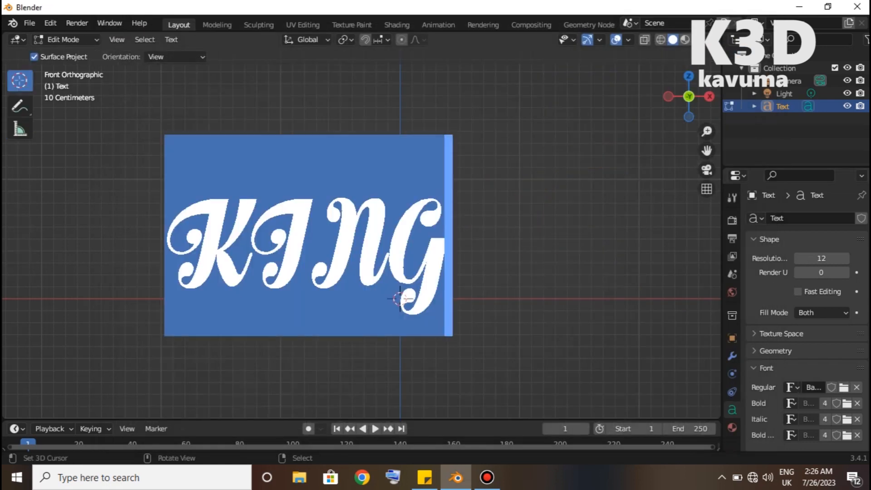
type("king")
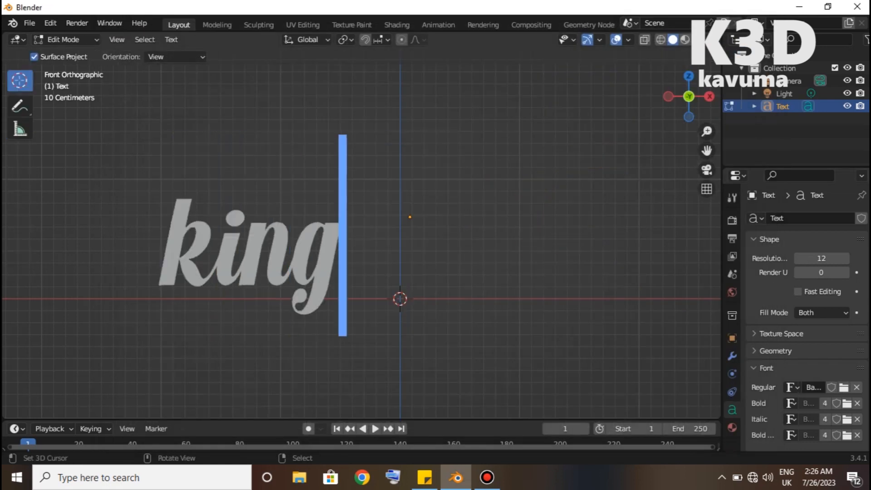
key("Tab")
Set the text's origin to its geometry again and move the word closer to the vertical axis.
left_click(197, 39)
mouse_move(217, 66)
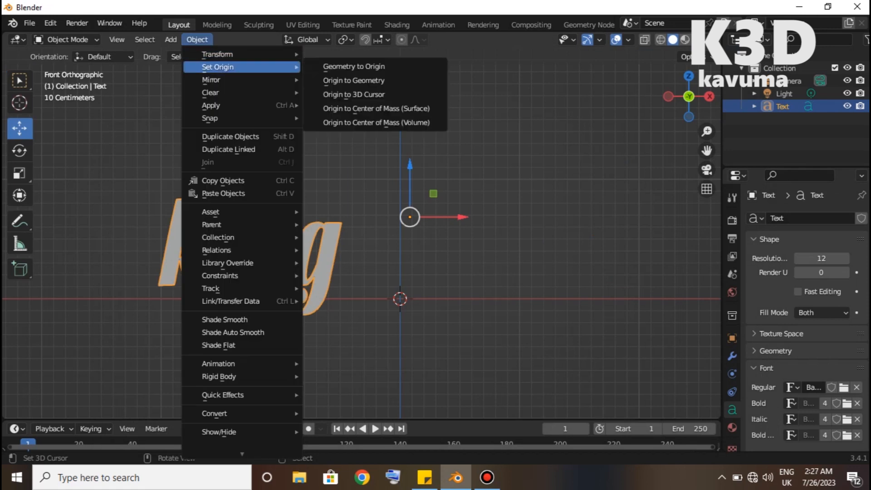
left_click(354, 81)
left_click_drag(251, 255, 346, 243)
scroll(363, 246, "down", 5)
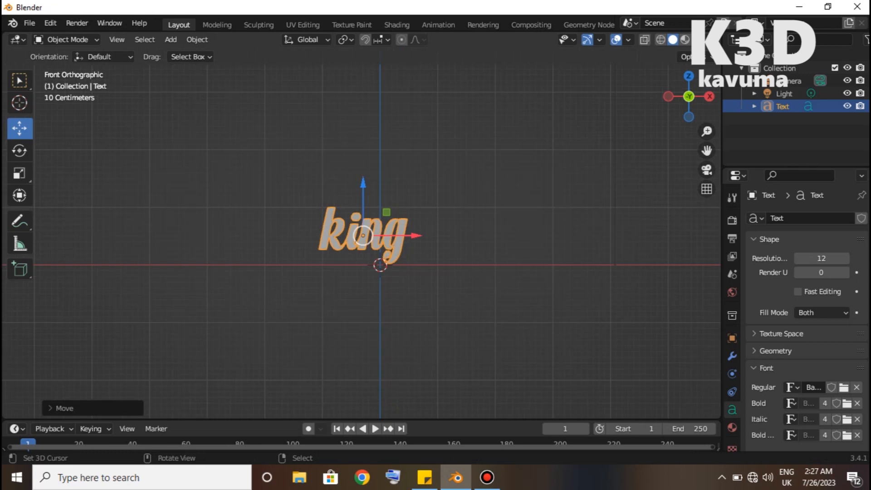
Scale up the lowercase text and reposition it above the floor axis in the front view.
key("s")
left_click(600, 249)
key("g")
left_click(573, 212)
Extrude the text by 0.037 m and set its bevel depth to 0.01 m.
middle_click_drag(573, 211, 504, 312)
scroll(508, 272, "up", 3)
scroll(365, 205, "up", 3)
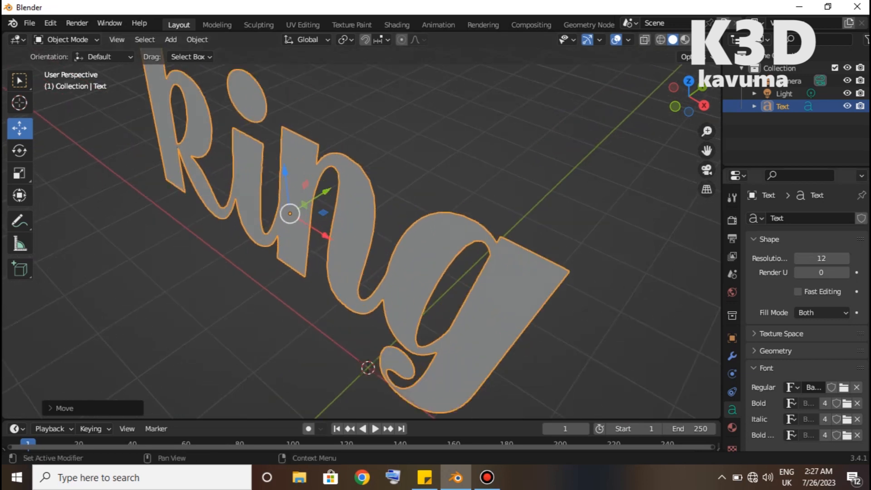
left_click(775, 351)
left_click_drag(822, 384, 833, 384)
scroll(821, 408, "down", 3)
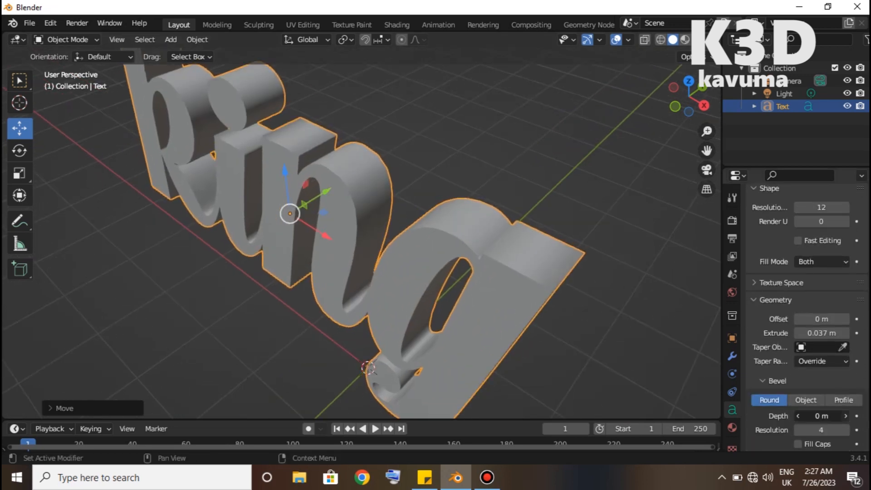
left_click(846, 416)
Duplicate the text in place and scale the copy down in depth along Y.
key("shift+d")
key("Escape")
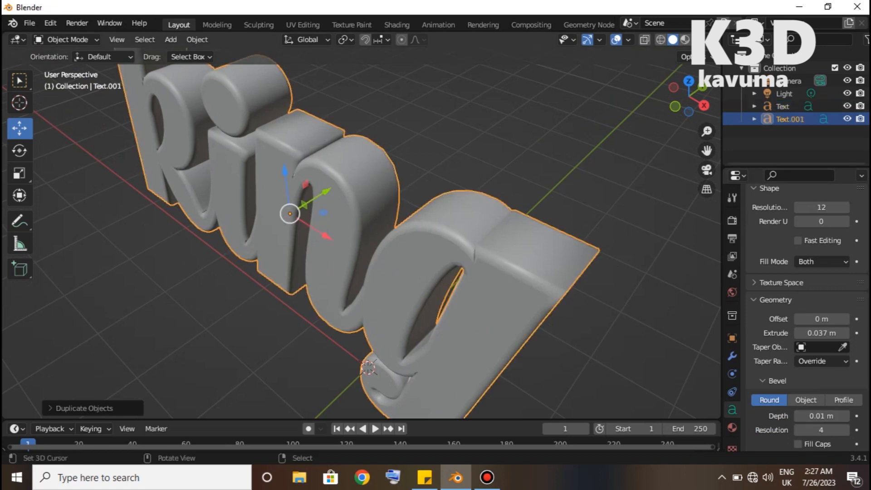
key("s")
key("Return")
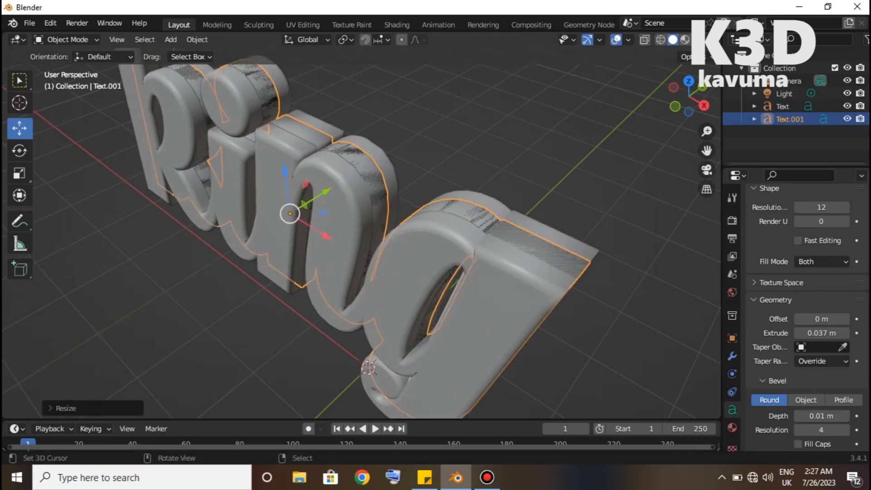
Move the duplicate text back behind the original and set its bevel depth to 0.02 m.
key("g")
key("Return")
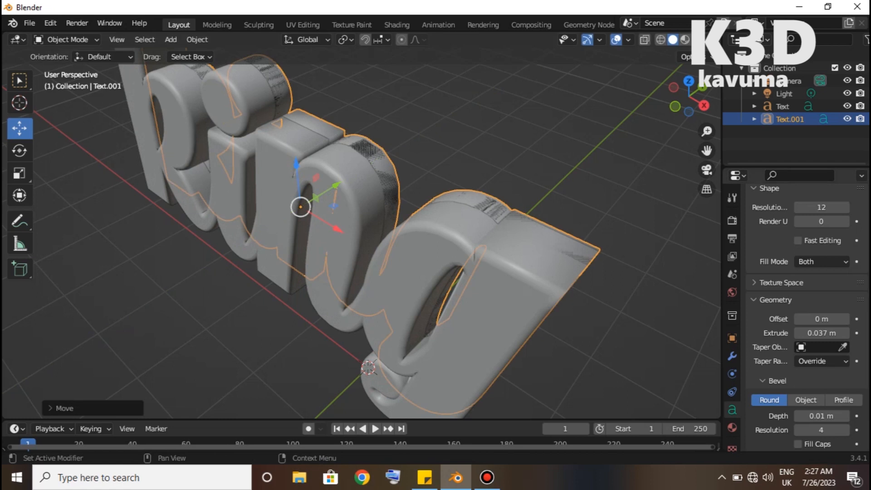
left_click(847, 416)
key("KP_1")
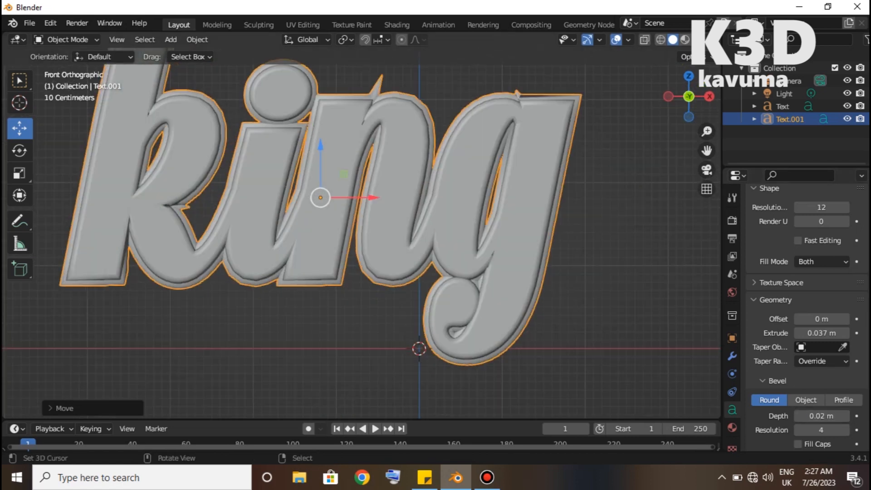
Set the front text's bevel depth to 0 m and deselect it.
right_click(330, 196)
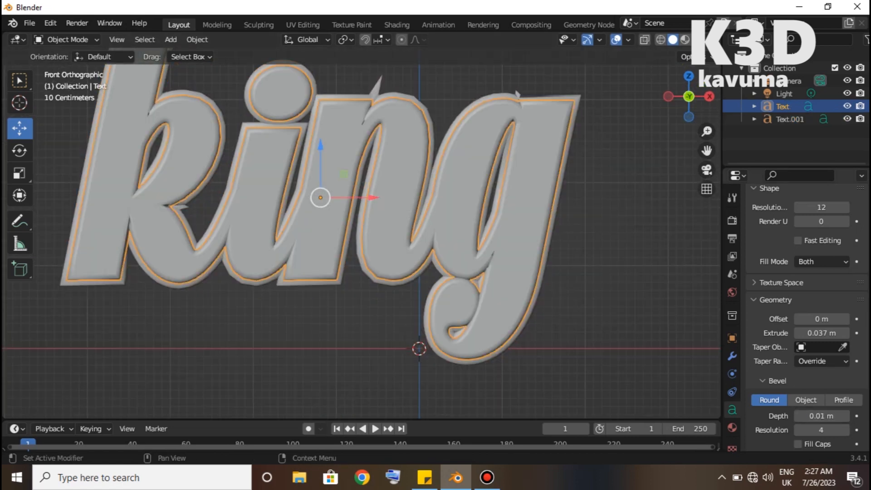
left_click(799, 416)
right_click(622, 272)
middle_click_drag(622, 273, 663, 340)
key("KP_1")
scroll(278, 146, "down", 3)
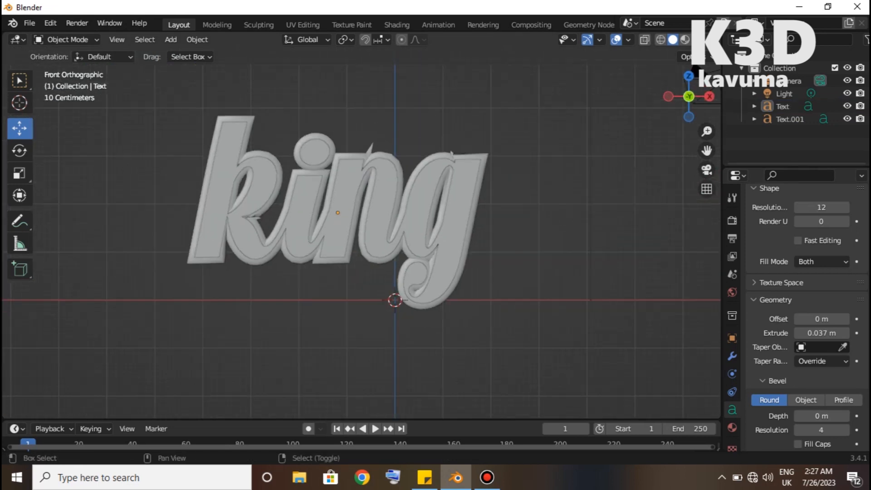
Add a mesh plane and rotate it 90° about the X axis.
key("shift+a")
mouse_move(272, 94)
left_click(363, 92)
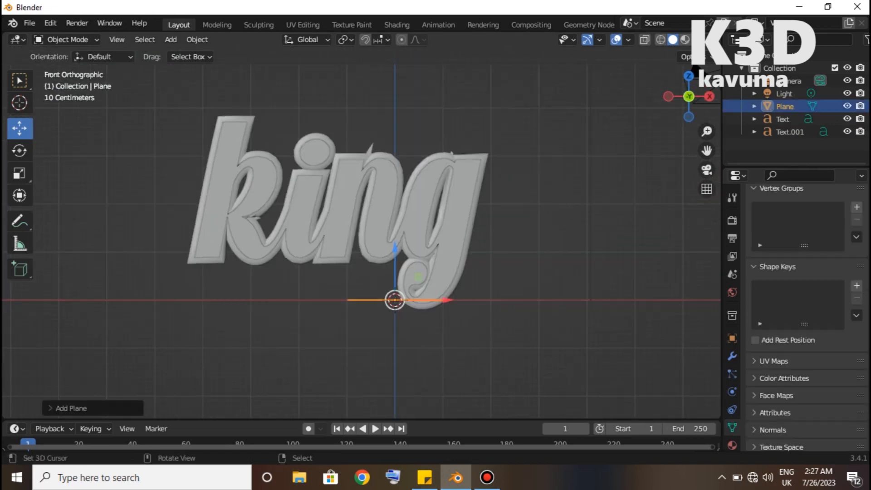
key("r")
key("x")
key("9")
key("0")
key("Return")
Raise the plane and move it back behind the text using the right side view.
key("KP_3")
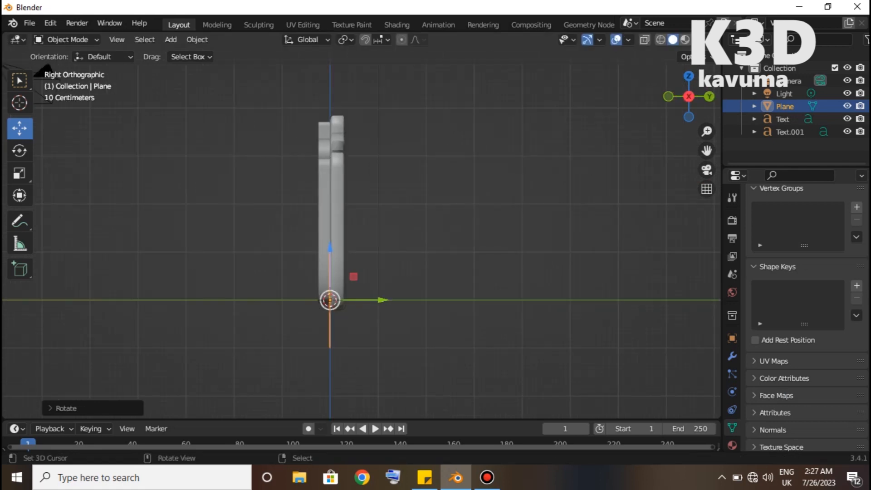
key("g")
key("Return")
key("g")
key("Return")
key("KP_1")
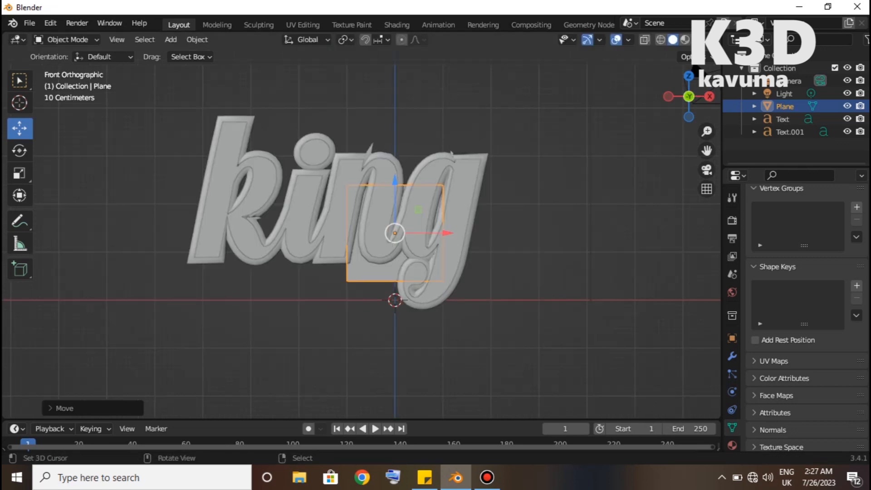
Scale the plane up to about 9.3 times so it fills the whole background behind the text.
key("g")
key("s")
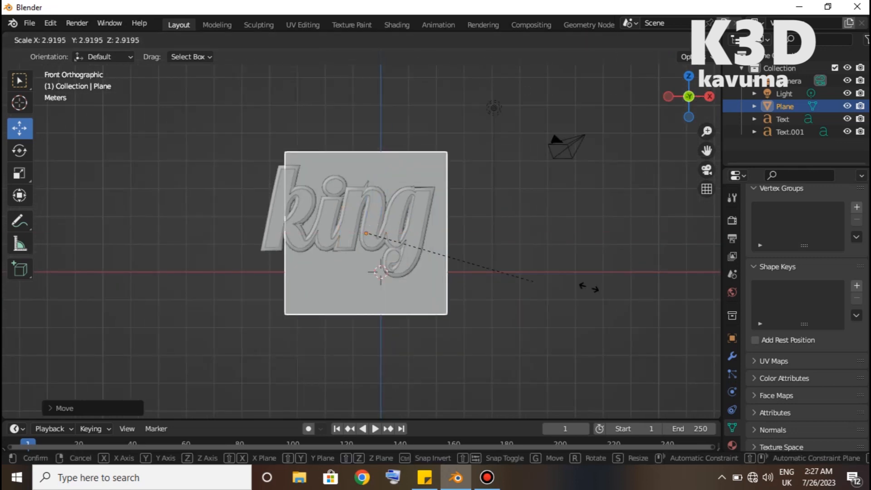
left_click(198, 304)
scroll(361, 168, "up", 3)
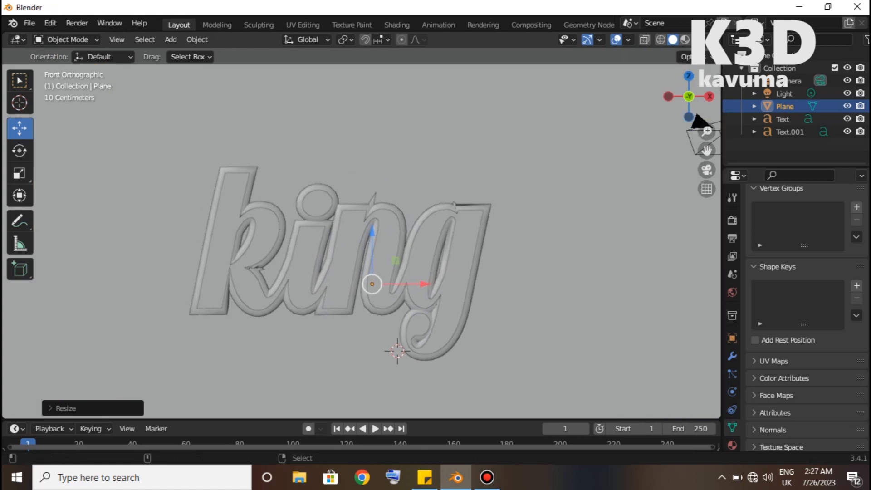
Look through the camera, lock the camera to the view, and frame the whole word inside the camera frame.
key("KP_0")
scroll(361, 234, "up", 3)
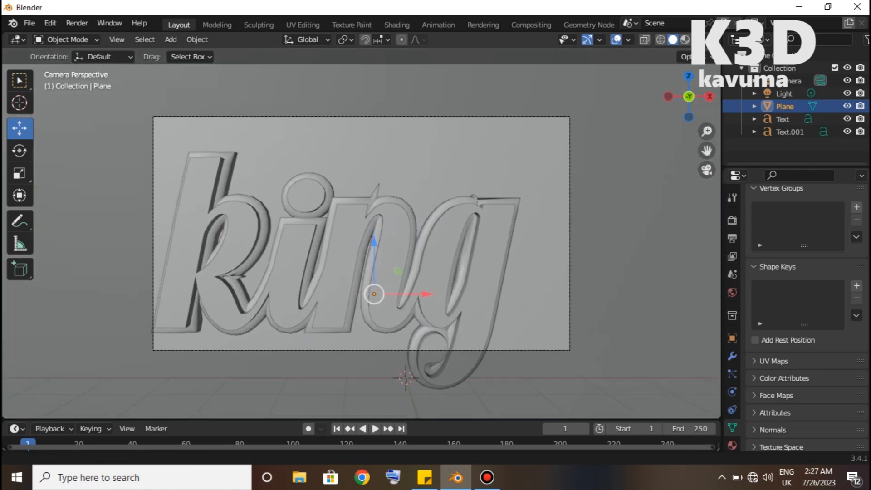
key("n")
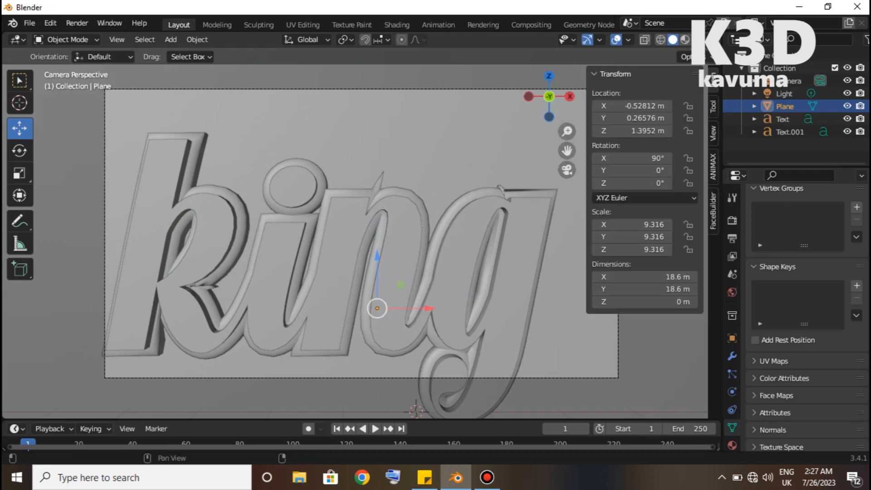
left_click(713, 133)
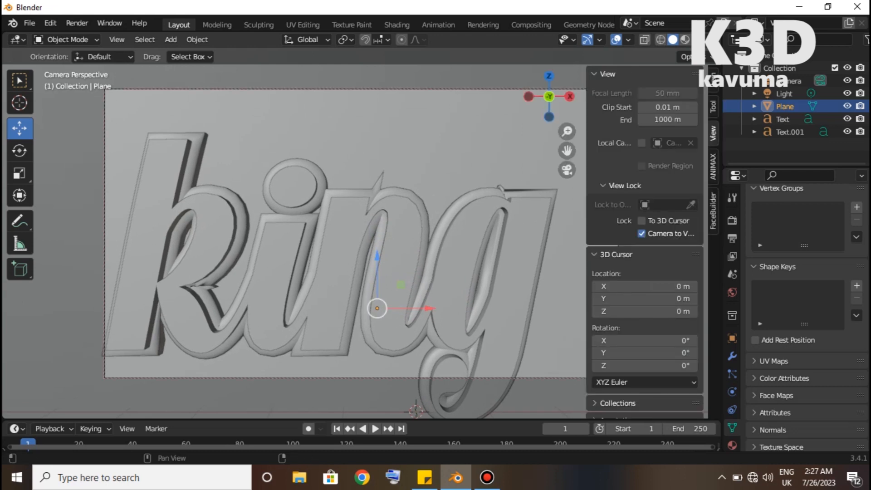
key("n")
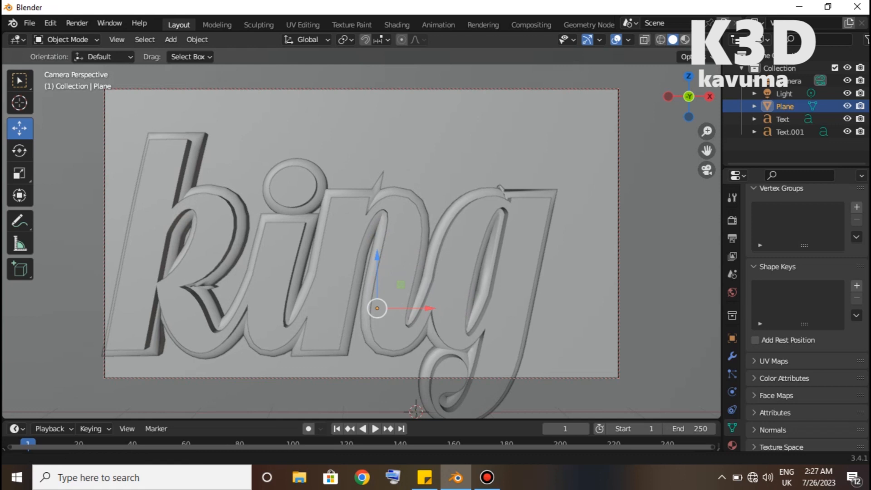
middle_click_drag(377, 309, 413, 292, "shift")
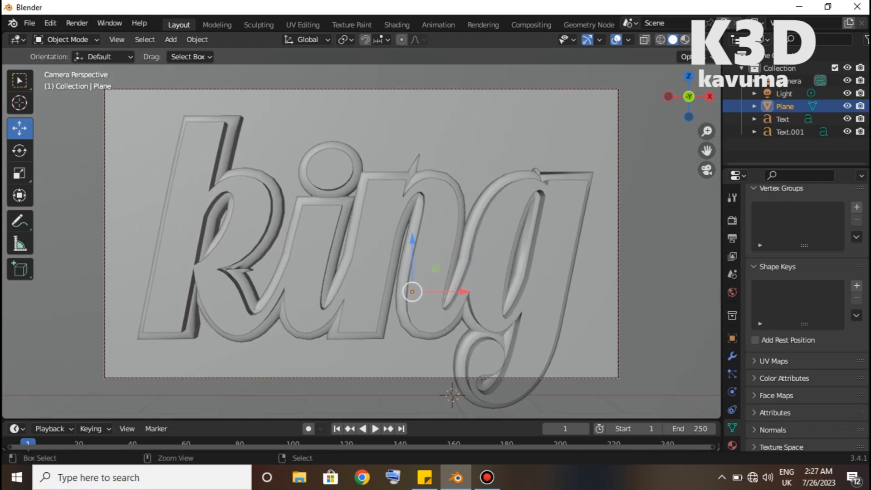
scroll(362, 233, "down", 4)
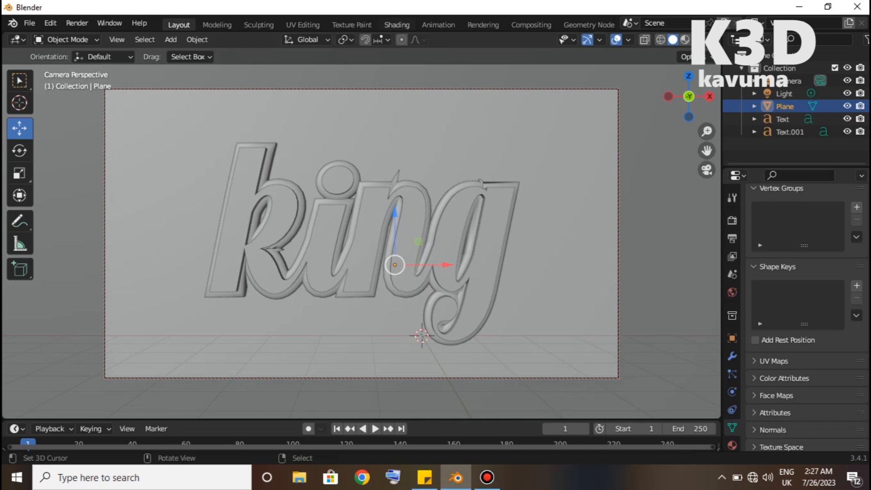
Open the Shading workspace and give the front text a new material.
left_click(397, 25)
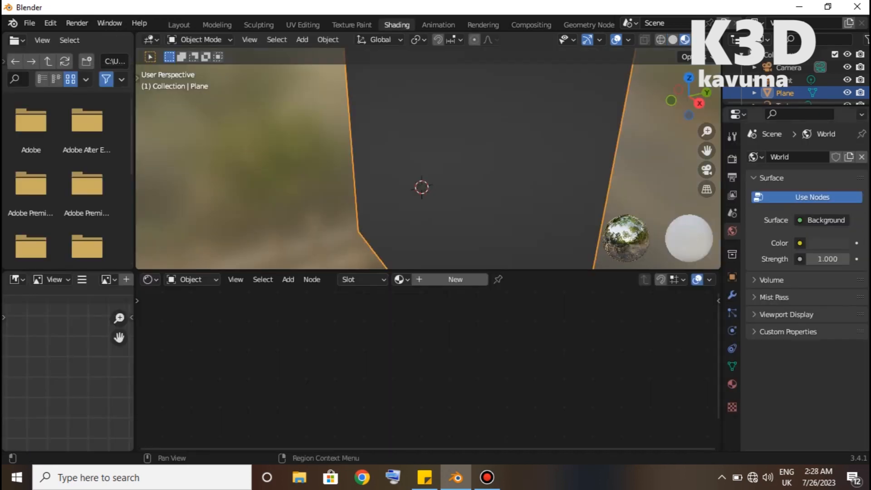
left_click(733, 159)
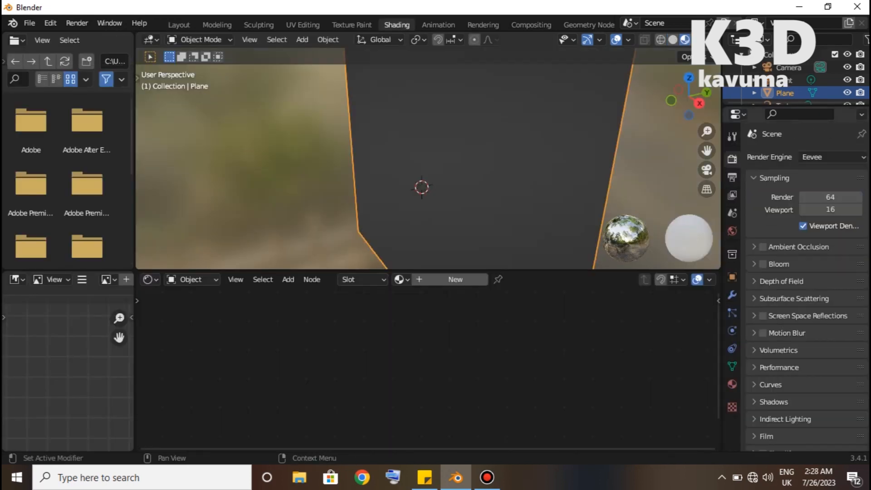
left_click(779, 367)
left_click(779, 367)
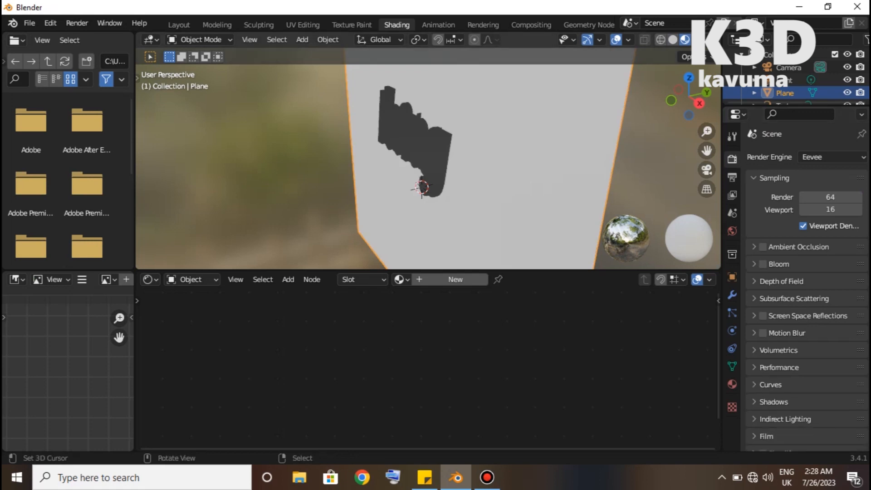
left_click(411, 136)
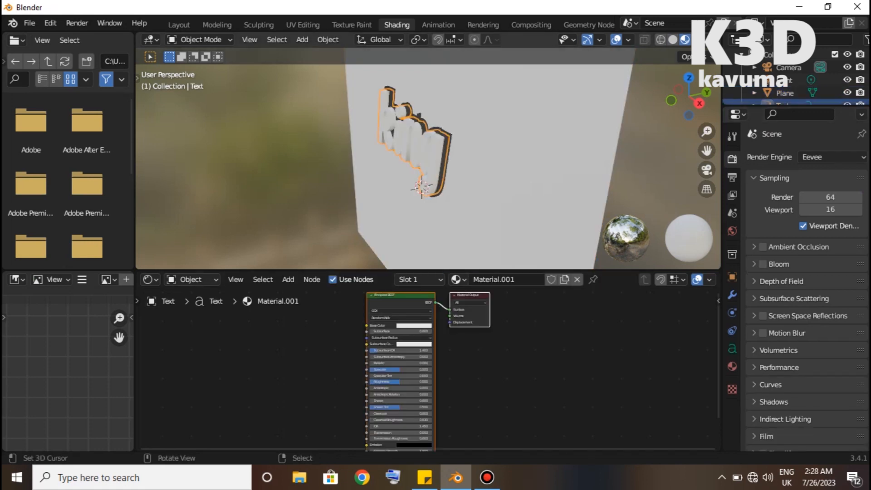
left_click(455, 279)
Add a new material to the backdrop plane and set its base color to fully saturated red.
middle_click_drag(454, 205, 508, 200)
scroll(428, 159, "up", 3)
left_click(545, 218)
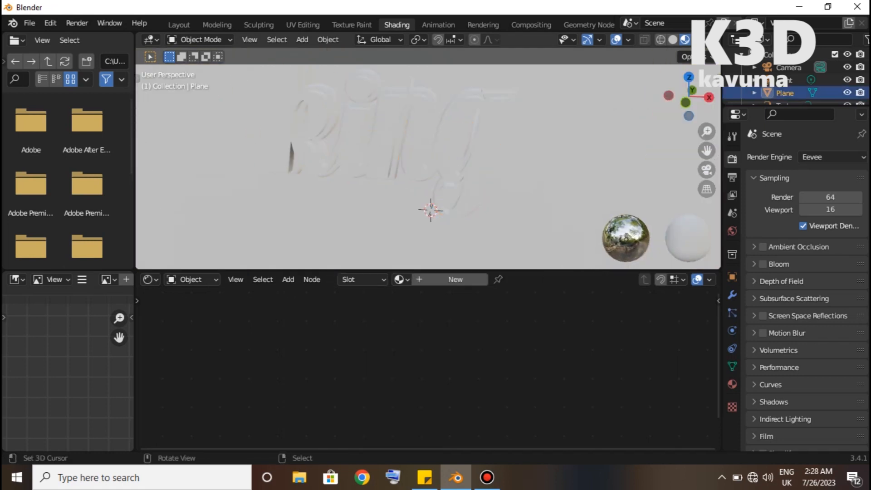
left_click(453, 279)
scroll(391, 295, "up", 5)
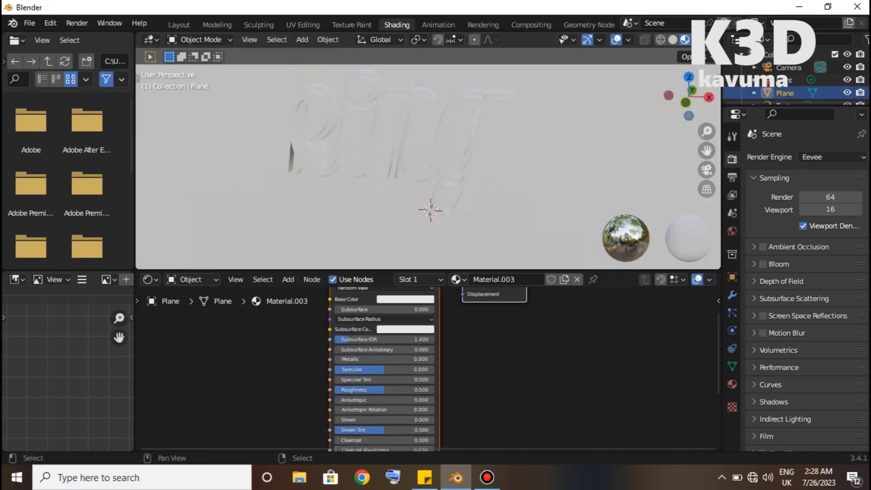
left_click(445, 376)
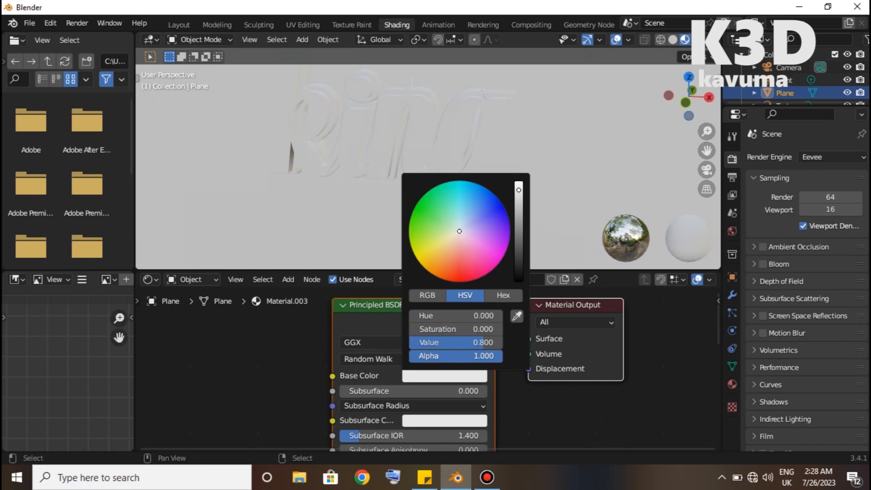
left_click(460, 275)
Select the back text and assign it the plane's red material, Material.003.
scroll(428, 158, "up", 3)
middle_click_drag(429, 159, 415, 221, "shift")
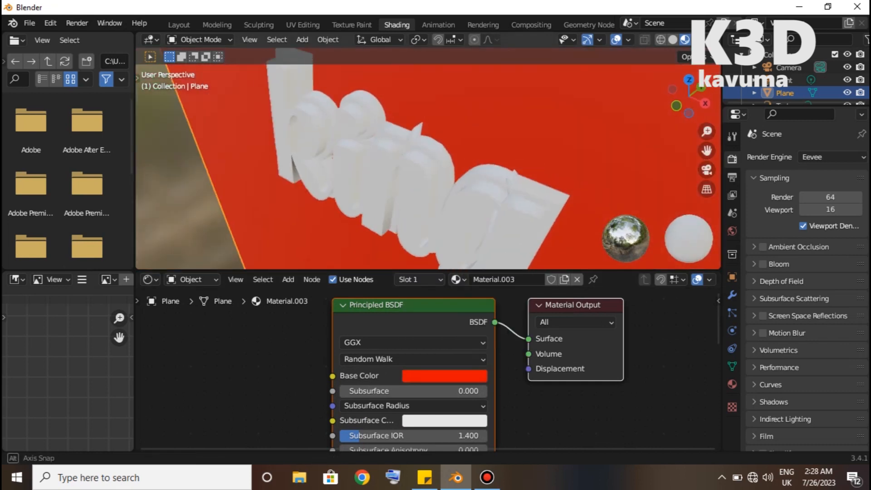
right_click(415, 209)
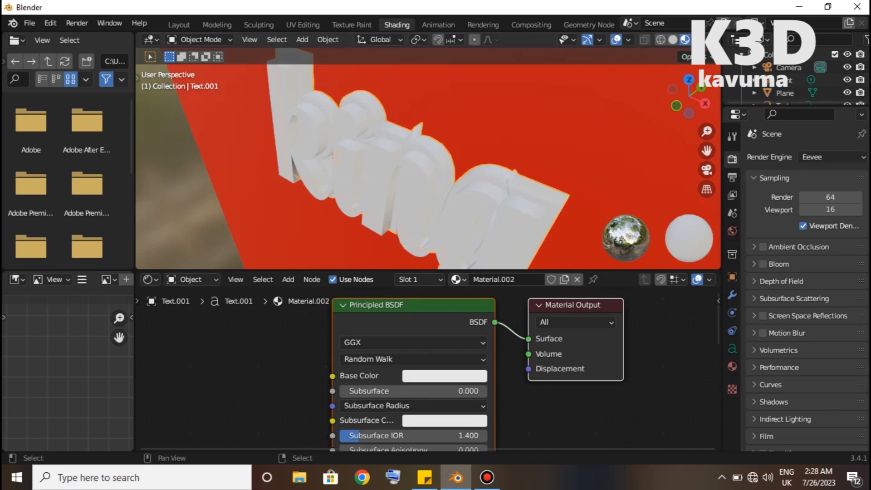
double_click(458, 280)
left_click(458, 279)
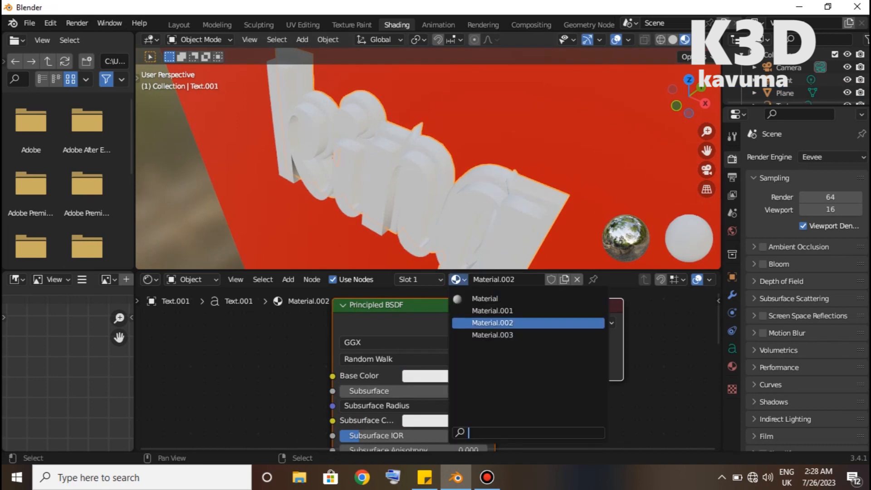
left_click(492, 335)
Set the front text's base color to golden orange with hue 0.085, saturation 1.000 and value 0.800.
middle_click_drag(345, 204, 416, 177)
right_click(416, 177)
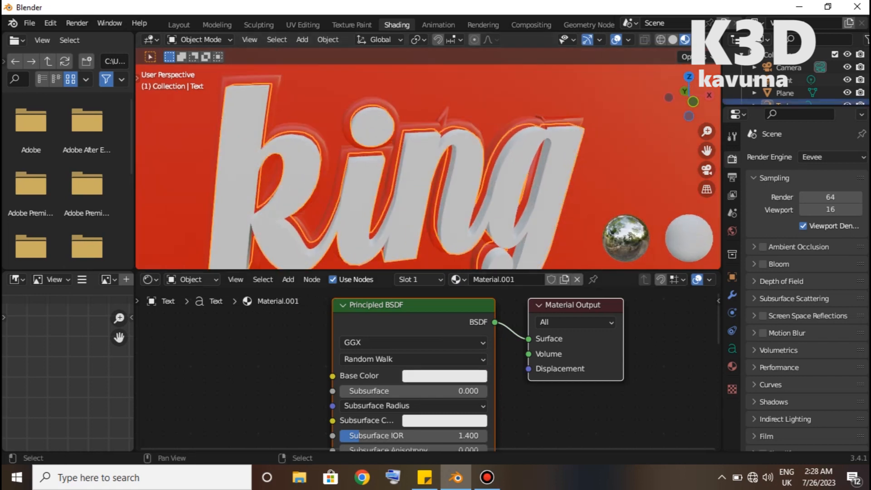
left_click(445, 376)
left_click(424, 267)
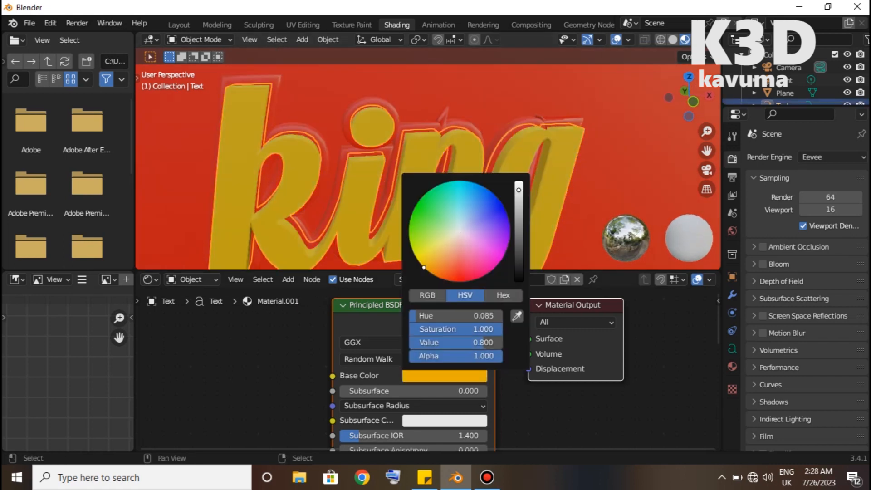
Give the backdrop plane its own copy of the red material and darken its base color.
middle_click_drag(385, 191, 380, 150)
left_click(399, 255)
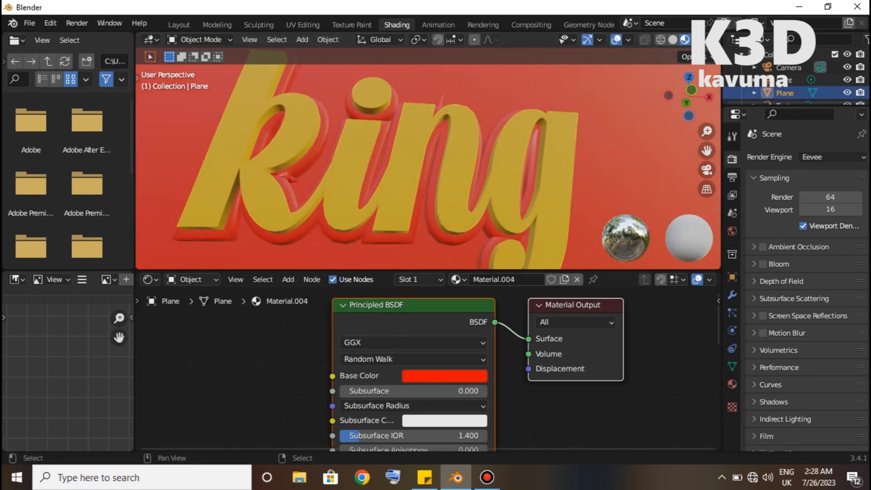
left_click(444, 376)
left_click_drag(519, 190, 518, 225)
Set the front text material's metallic to 0.736 and its roughness to 0.150.
middle_click_drag(513, 157, 458, 166)
right_click(459, 168)
middle_click_drag(418, 447, 415, 385)
mouse_move(413, 402)
left_mouse_down()
mouse_move(450, 402)
mouse_move(427, 402)
left_mouse_up()
middle_click_drag(409, 432, 409, 412)
left_click_drag(409, 427, 376, 427)
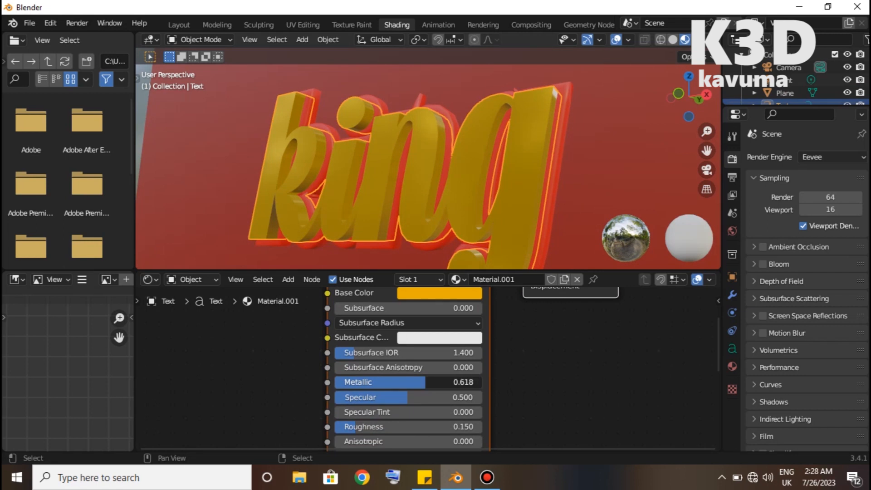
middle_click_drag(409, 200, 479, 193)
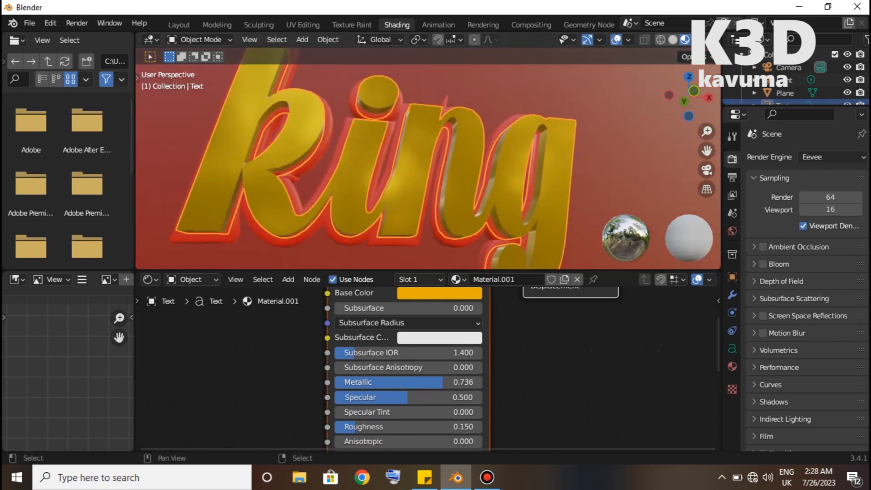
scroll(429, 159, "down", 4)
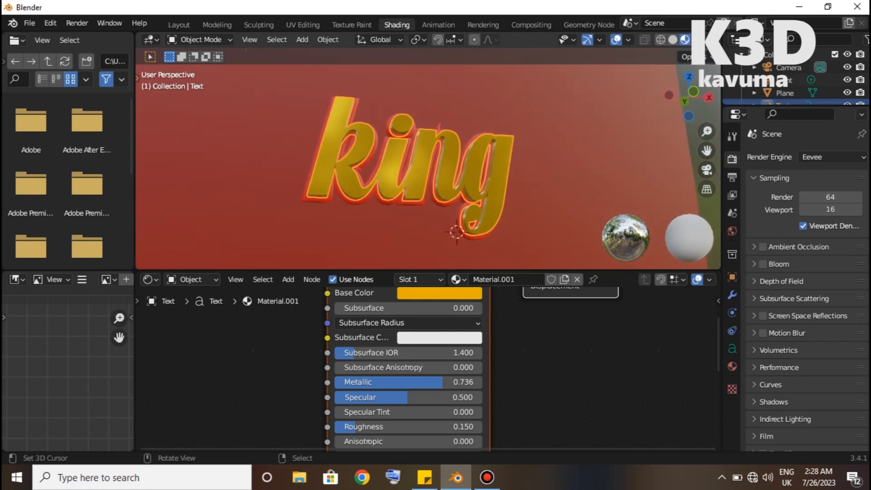
Select the camera, open the Animation workspace, and set the camera's focal length to 35 mm.
key("KP_0")
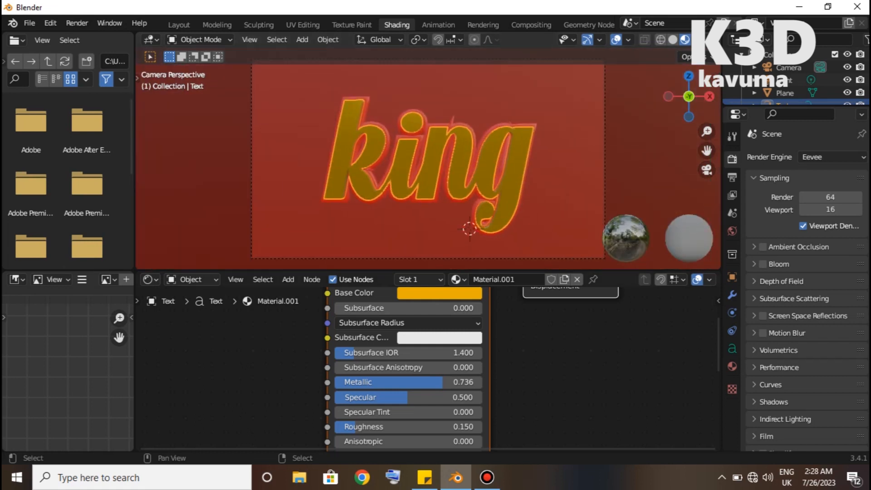
left_click(789, 67)
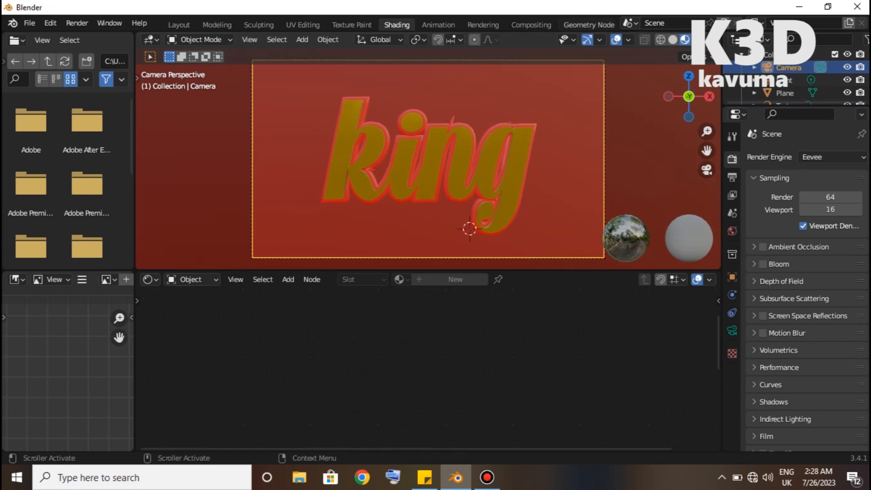
left_click(438, 25)
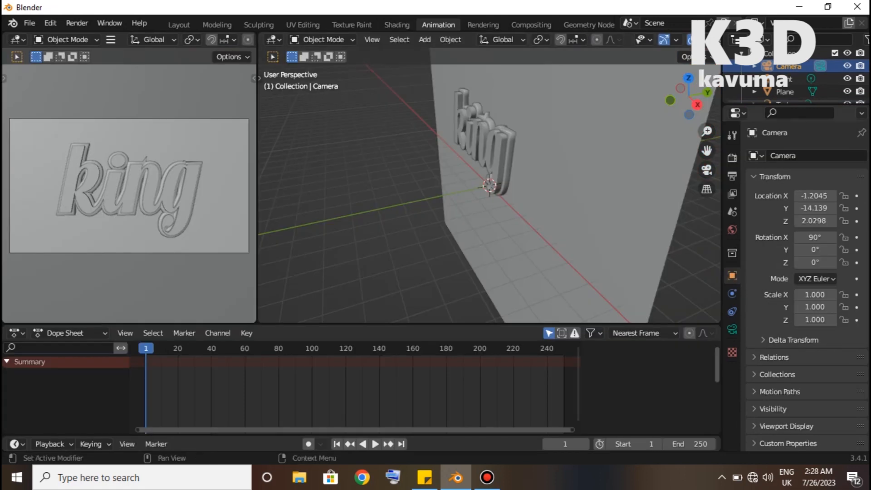
left_click(733, 330)
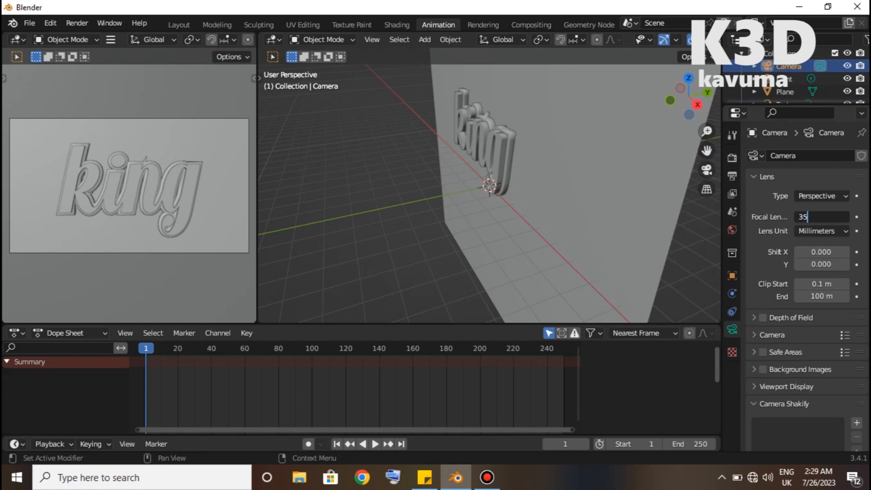
type("5")
key("Return")
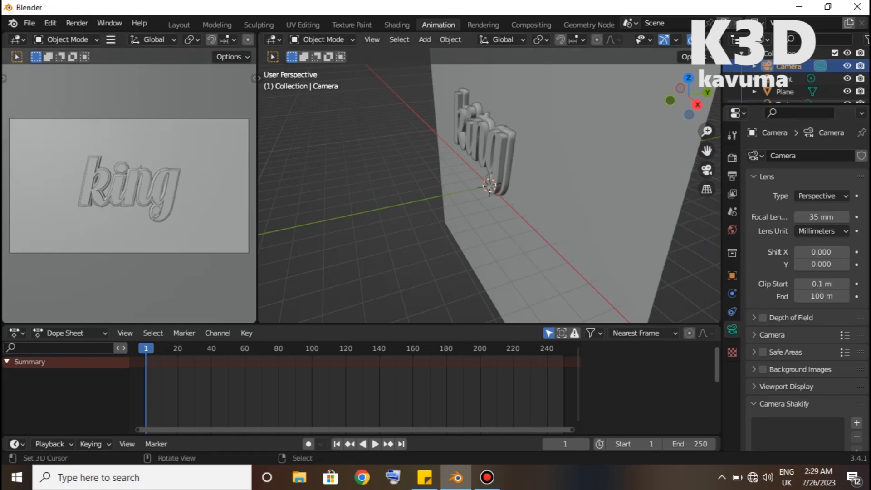
In the Layout workspace, move the camera closer and rotate it so the word is framed at a tilted angle.
left_click(179, 25)
scroll(361, 233, "up", 2)
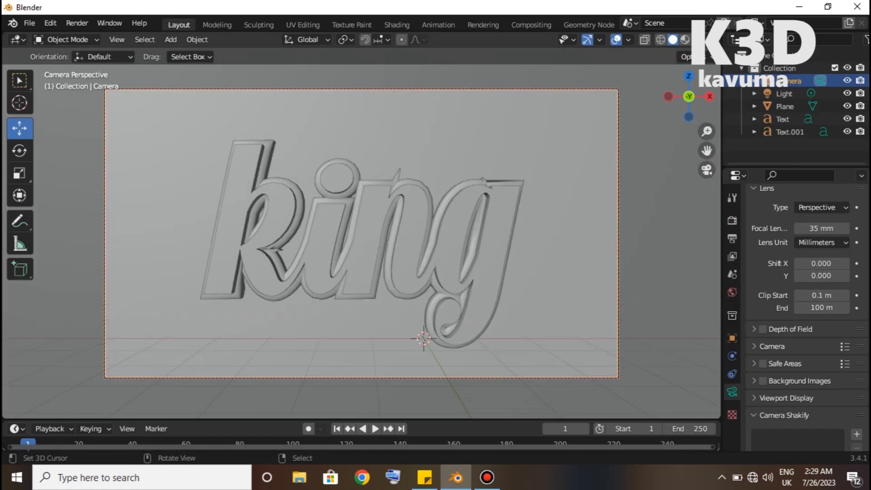
key("r")
left_click(509, 214)
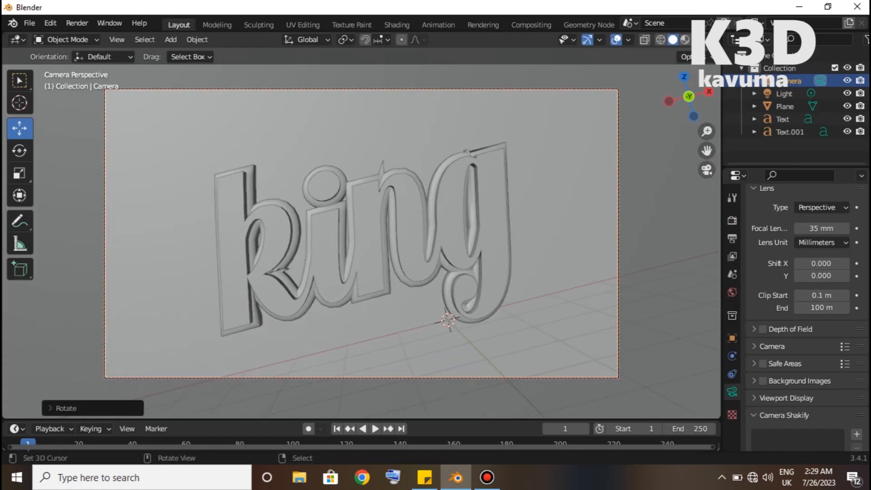
mouse_move(509, 214)
middle_mouse_down()
mouse_move(501, 195)
mouse_move(453, 200)
middle_mouse_up()
Use rendered shading in the Layout viewport and the Animation workspace's camera viewport, and show the scene from the right side in the main viewport.
key("z")
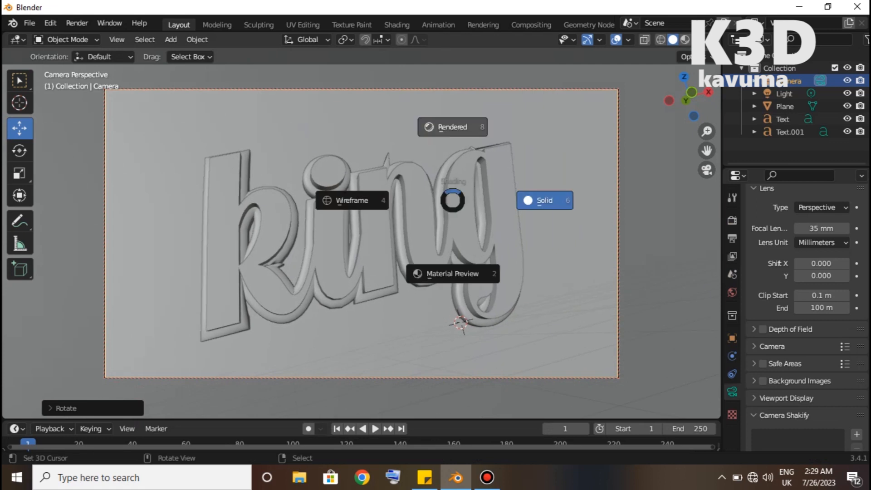
left_click(453, 128)
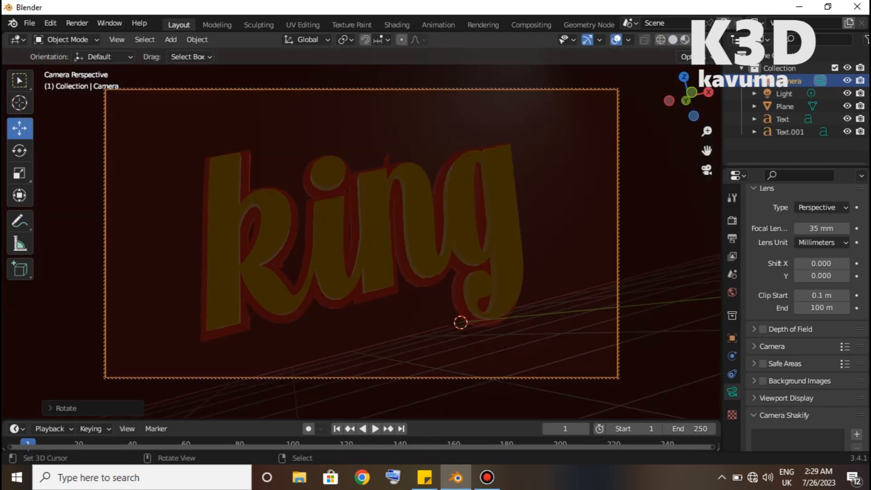
left_click(438, 25)
key("z")
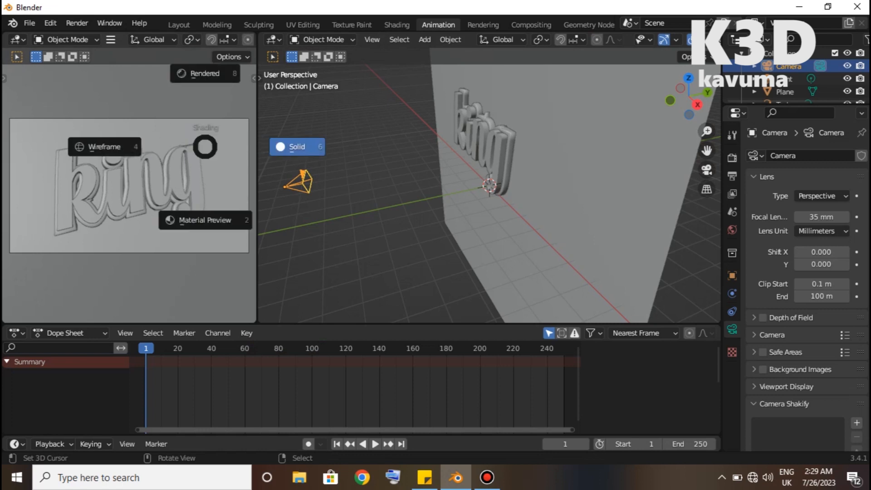
left_click(205, 74)
key("KP_3")
scroll(489, 186, "down", 6)
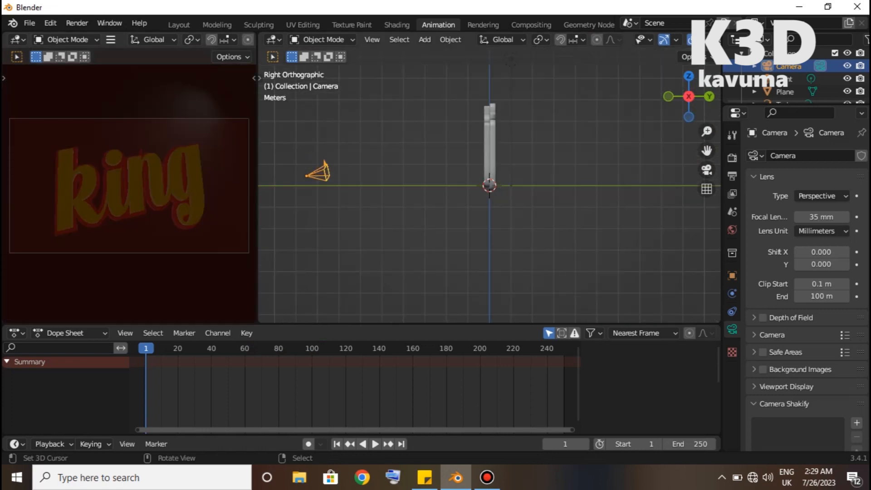
Move the light from behind the word to a position in front of it on the camera side, and show the scene from the front.
left_click(497, 143)
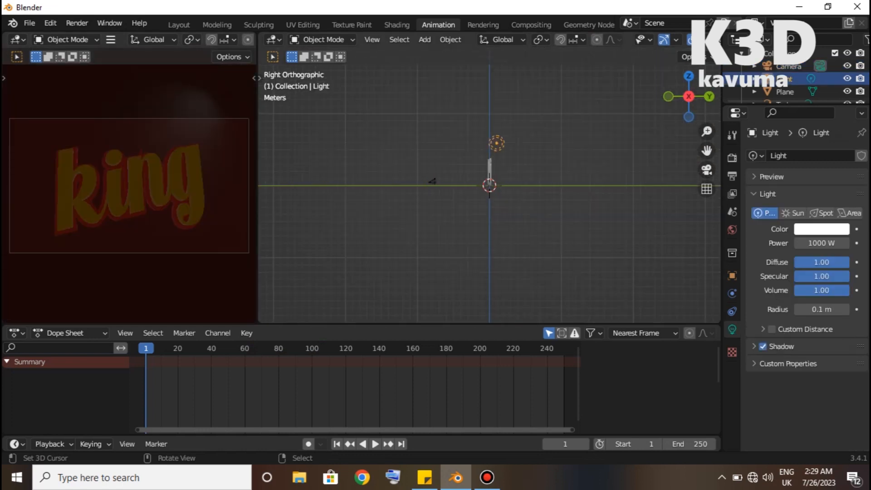
key("g")
left_click(454, 146)
key("KP_1")
scroll(490, 186, "up", 6)
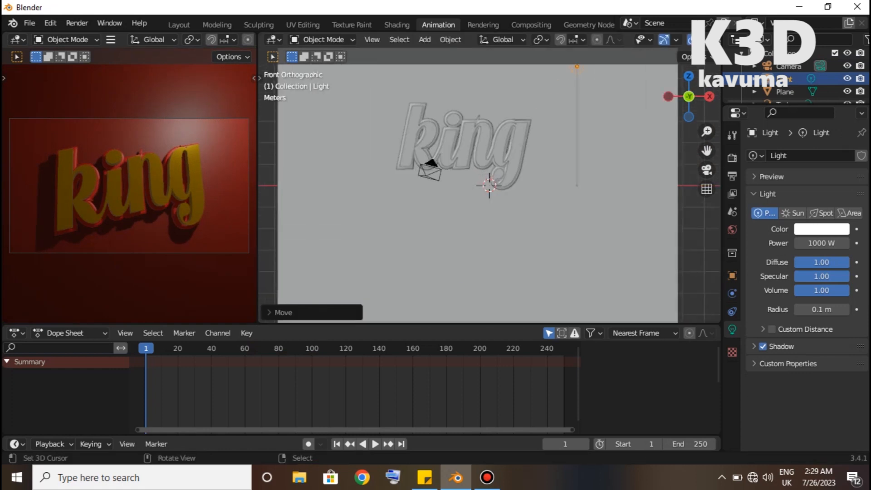
middle_click_drag(490, 168, 470, 280, "shift")
Set the light's radius to 3 m and shift it slightly down and inward toward the word.
left_click(821, 309)
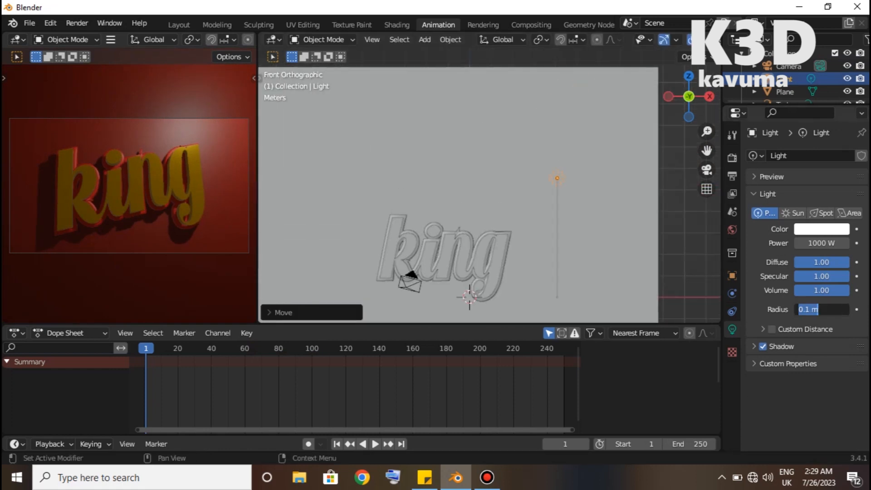
key("Return")
key("g")
left_click(538, 191)
Duplicate the light three times, placing the copies above the word's first letters and below its left and right halves.
key("shift+d")
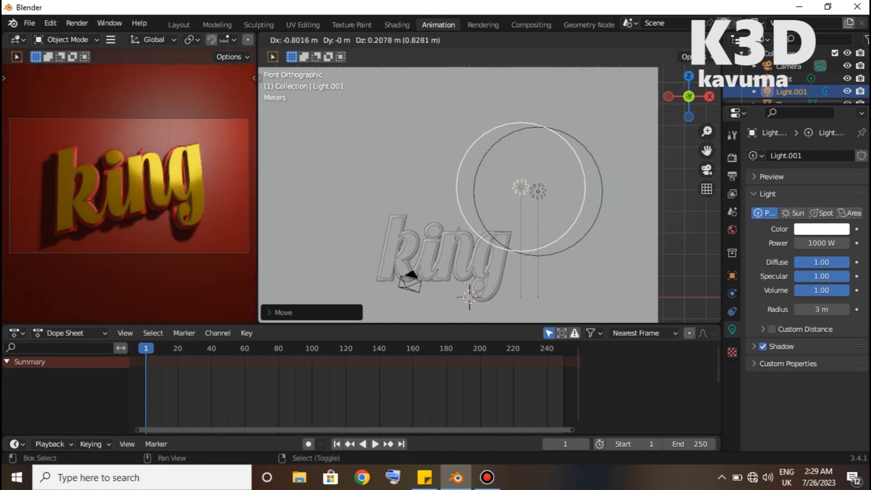
key("shift+d")
key("Return")
key("shift+d")
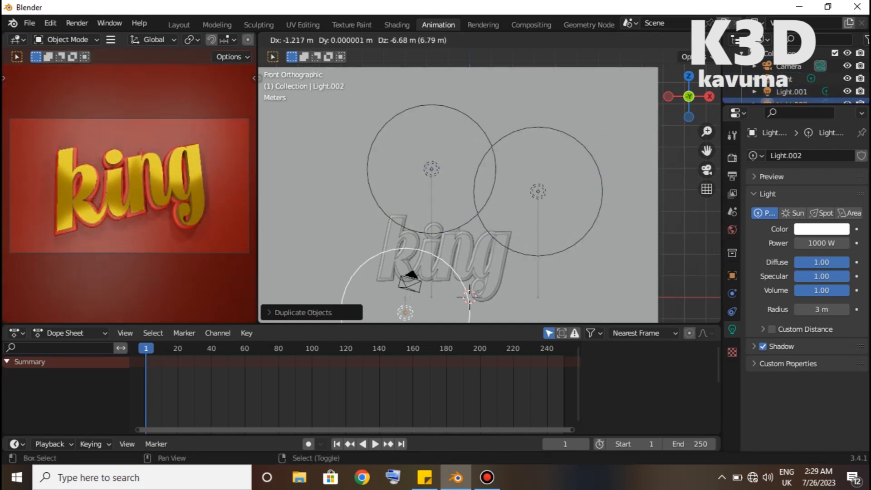
key("Return")
key("shift+d")
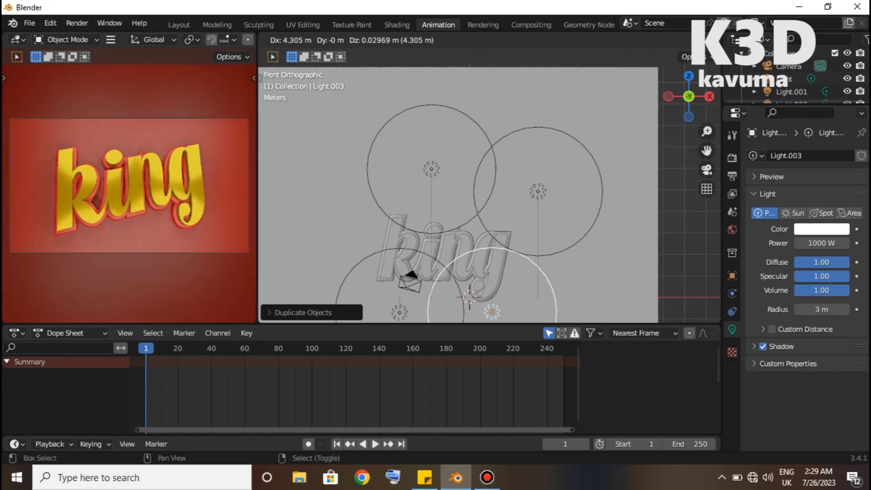
left_click(494, 309)
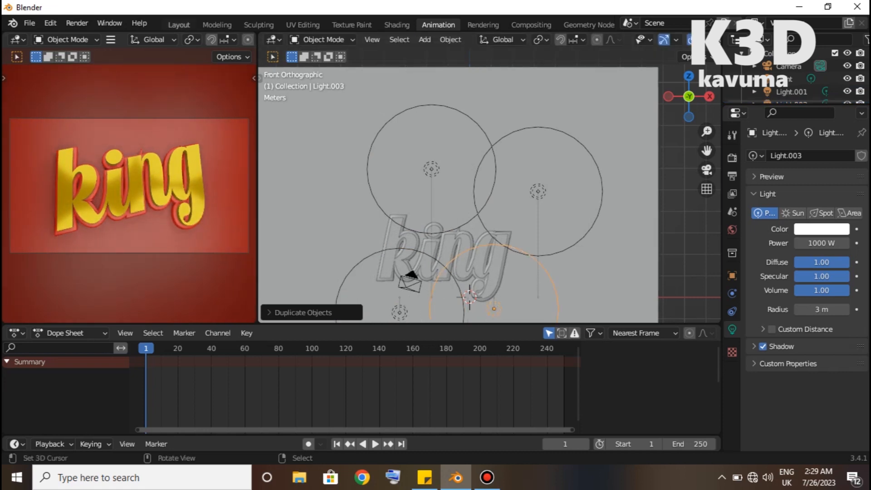
In the Layout workspace, enable Ambient Occlusion and Screen Space Reflections for the Eevee render.
left_click(179, 24)
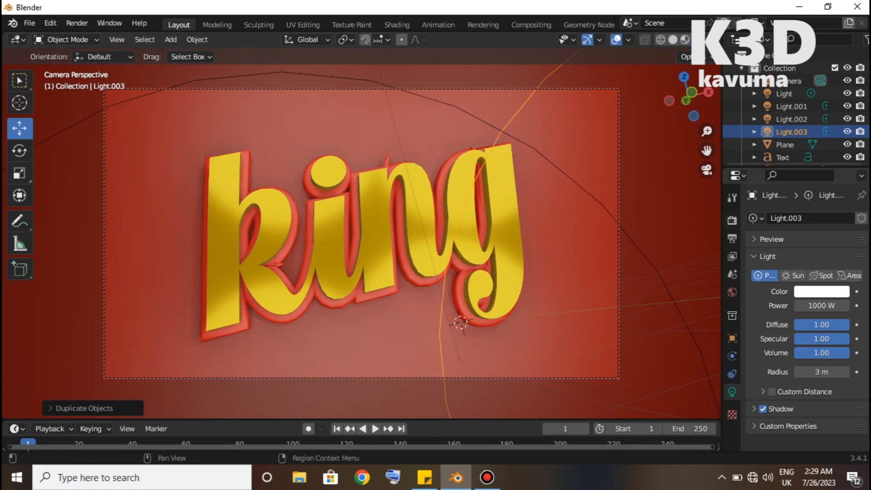
left_click(732, 220)
left_click(755, 239)
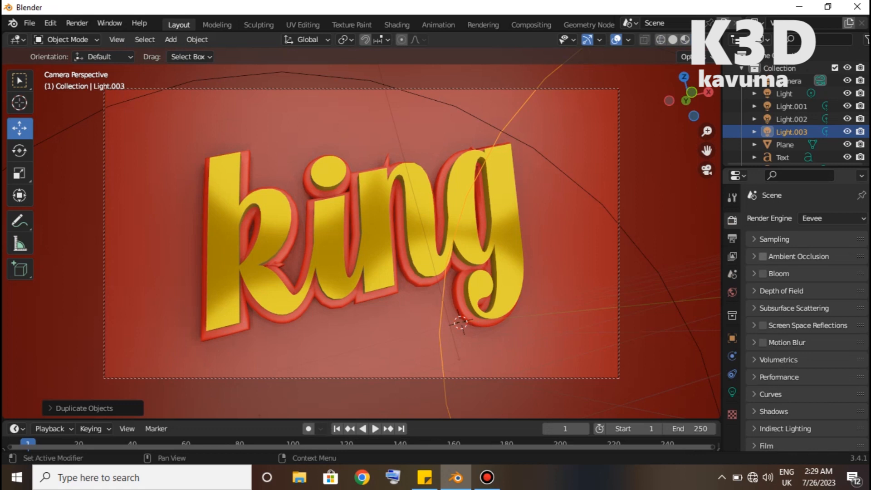
left_click(763, 256)
left_click(763, 325)
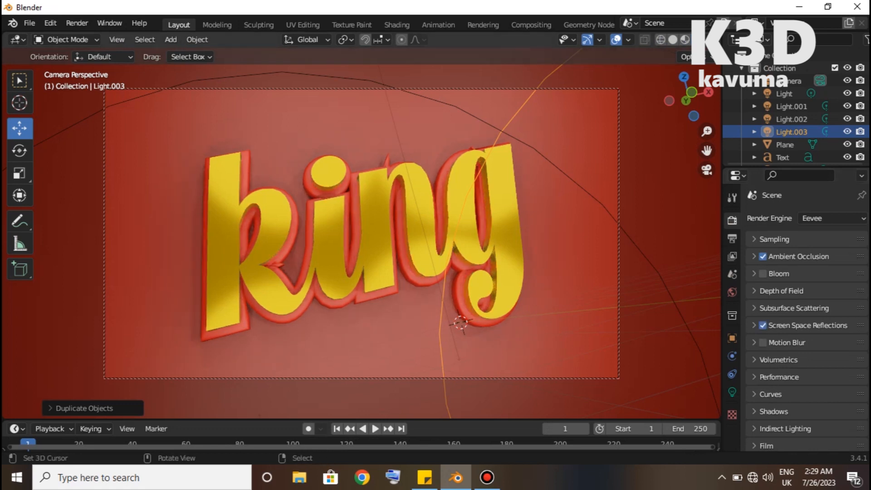
Reframe the camera closer to the word so the tilted lettering fills most of the frame.
key("g")
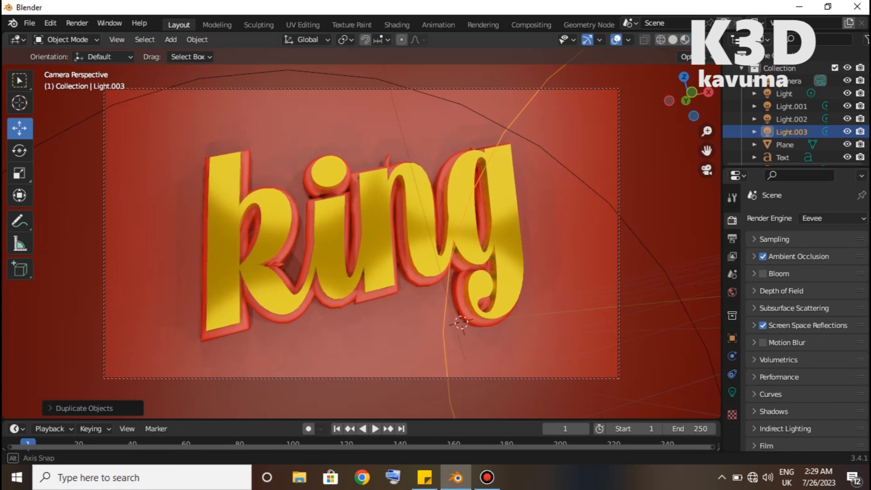
mouse_move(362, 233)
middle_mouse_down()
mouse_move(361, 241)
mouse_move(361, 234)
middle_mouse_up()
scroll(361, 233, "up", 2)
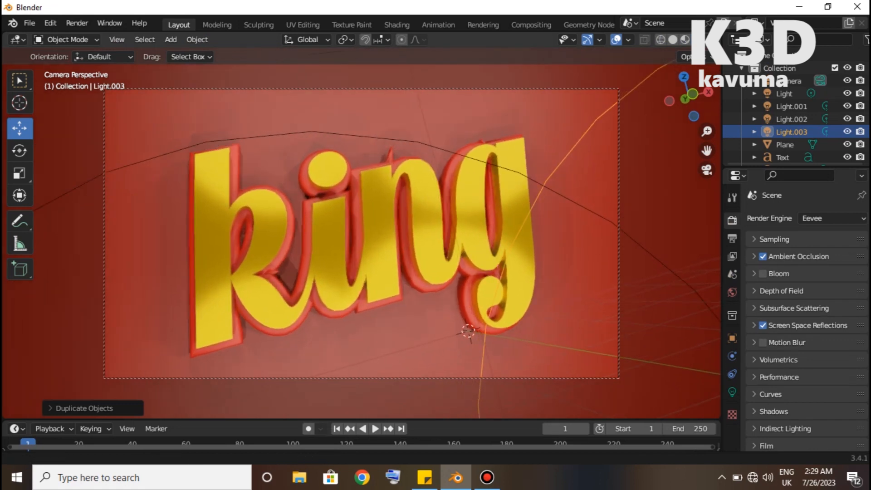
scroll(362, 233, "up", 2)
scroll(361, 233, "up", 1)
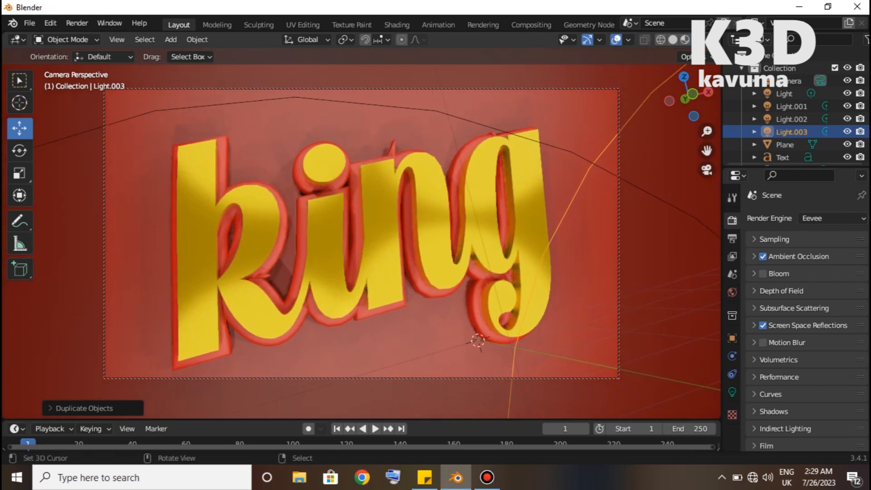
middle_click_drag(362, 233, 385, 229, "shift")
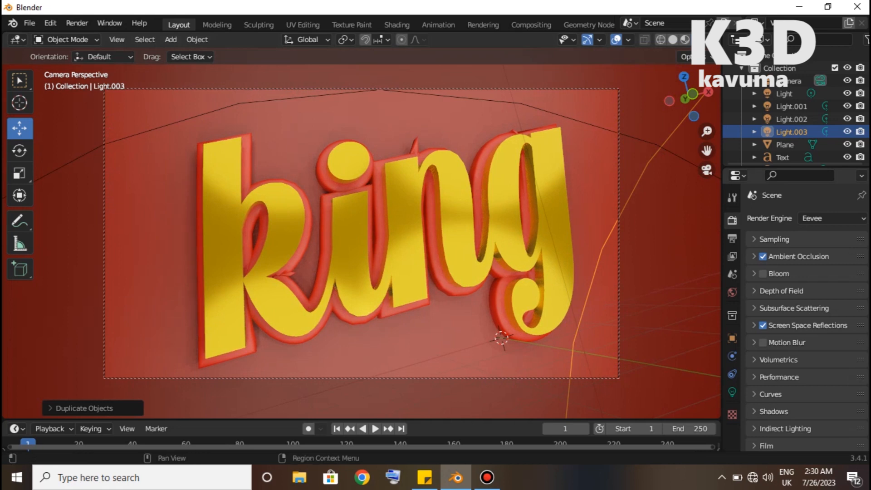
Try the Bloom effect on the render and turn it back off.
left_click(763, 273)
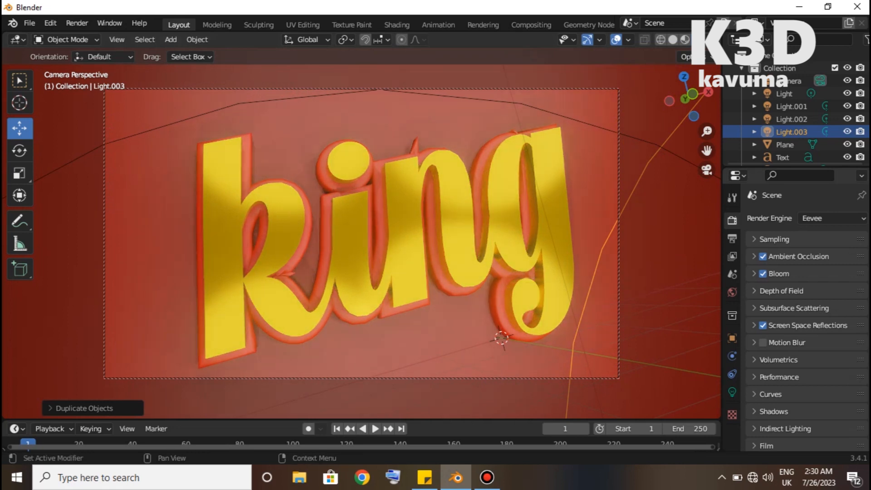
left_click(763, 274)
Enable Use Curves in the color management settings, darken the render with a curve through 0.5, 0.4, and pull the camera back slightly.
scroll(799, 290, "down", 4)
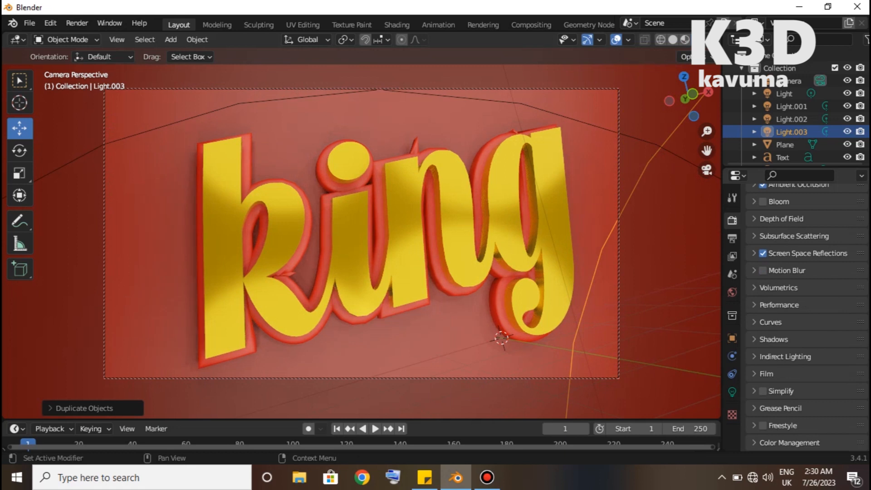
left_click(790, 443)
scroll(790, 436, "down", 5)
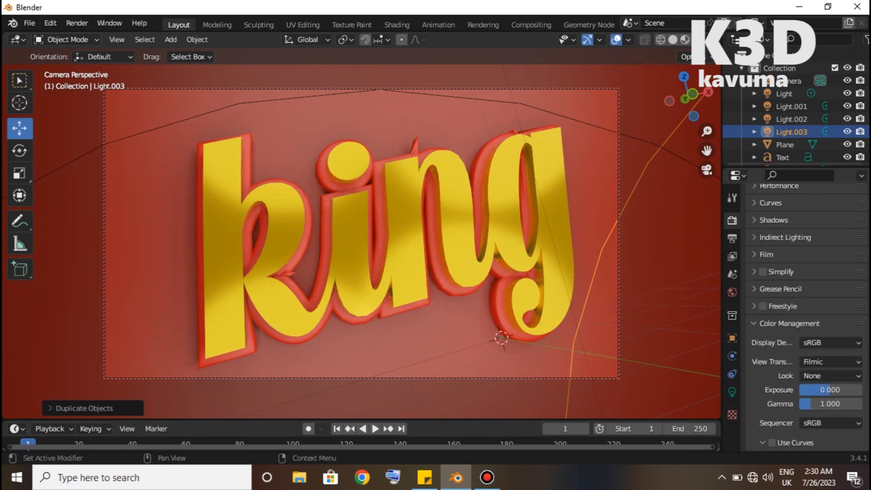
left_click(790, 443)
scroll(790, 436, "down", 6)
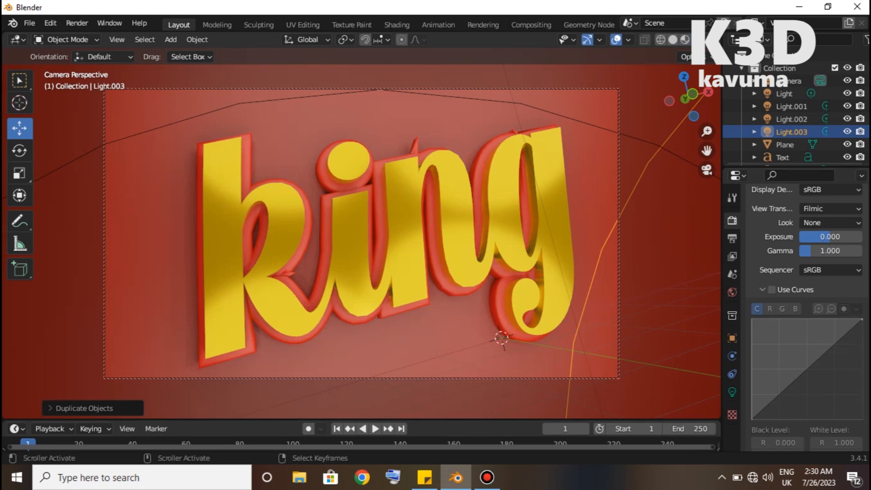
left_click(488, 477)
left_click(487, 477)
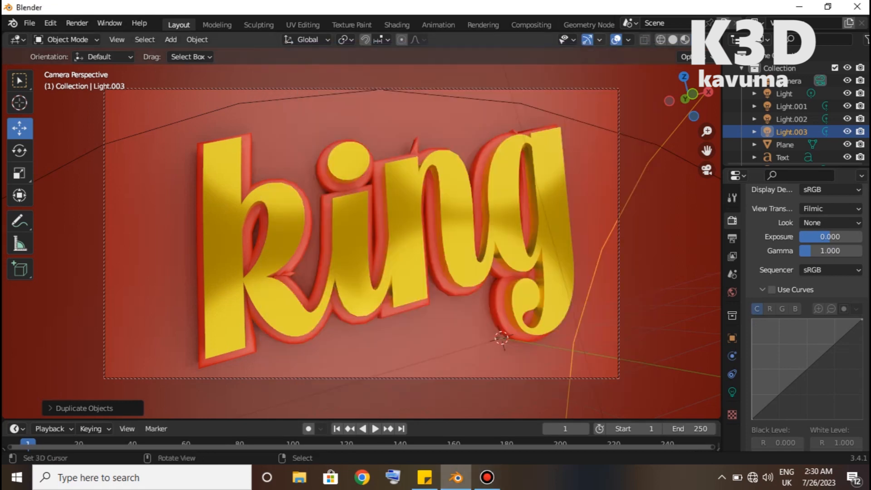
left_click(772, 289)
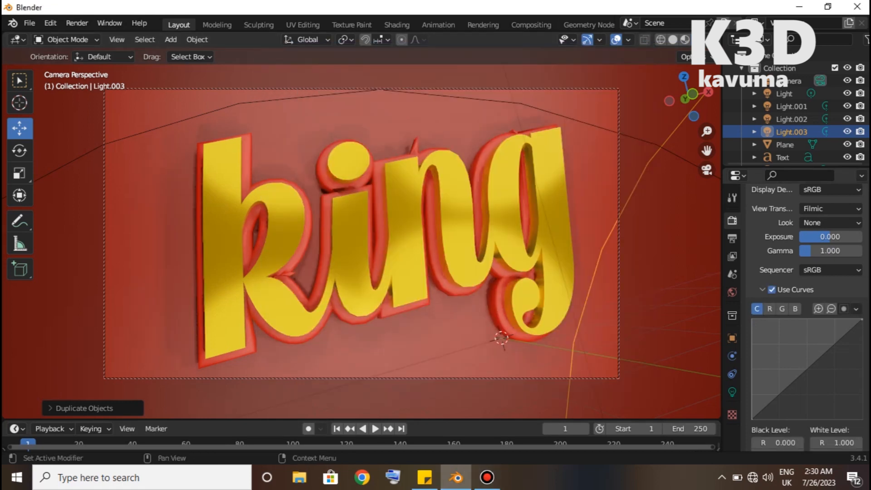
left_click_drag(783, 391, 783, 405)
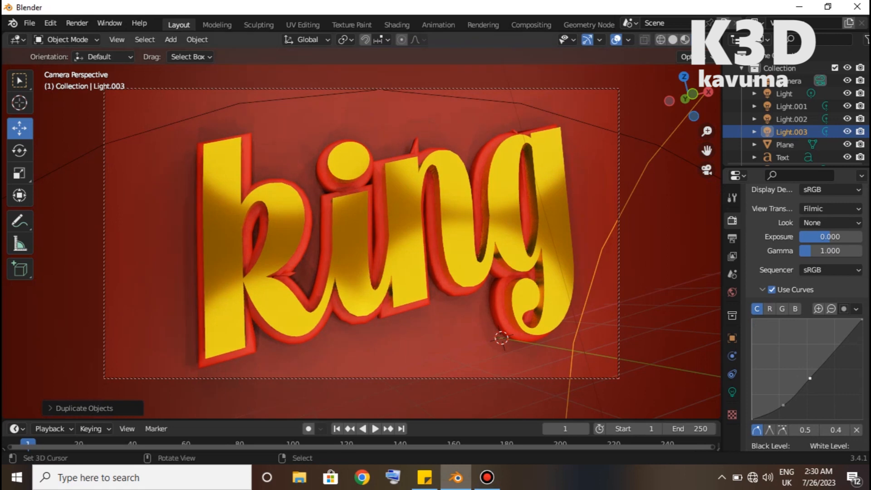
scroll(361, 242, "down", 1)
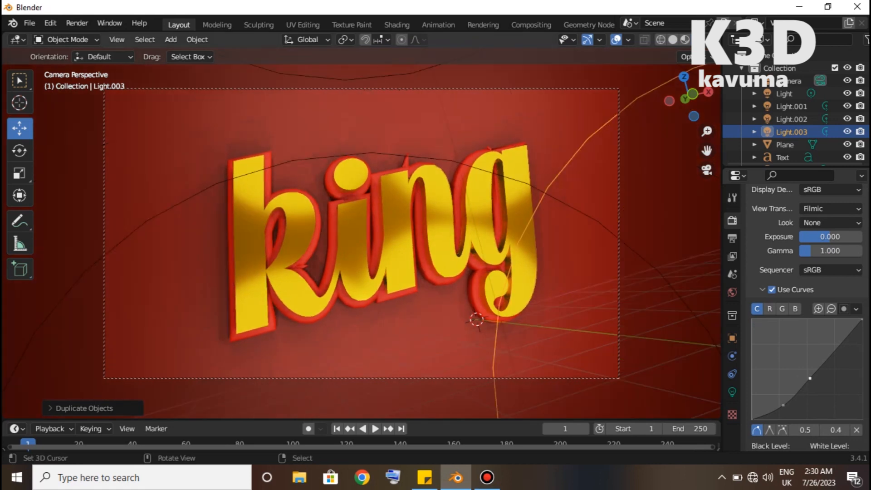
Select the front text and change its material's base color to light grey with hue 0.467, saturation 0.147 and value 0.800.
right_click(396, 238)
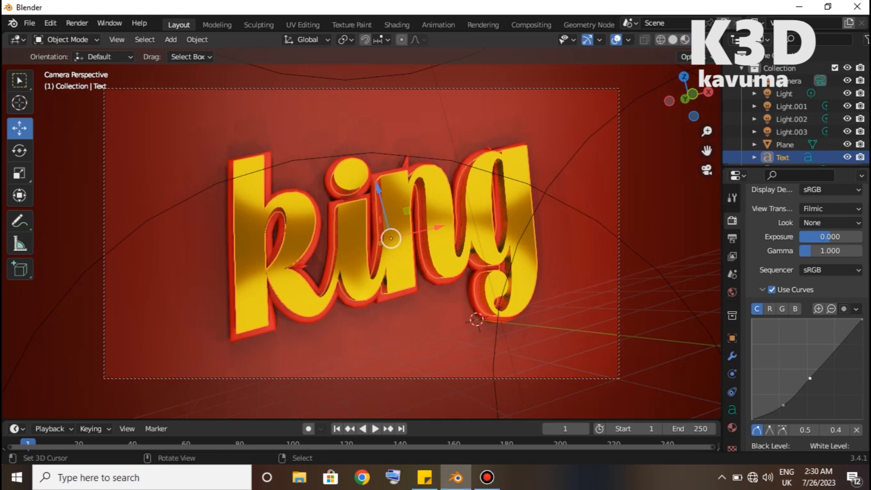
left_click(732, 427)
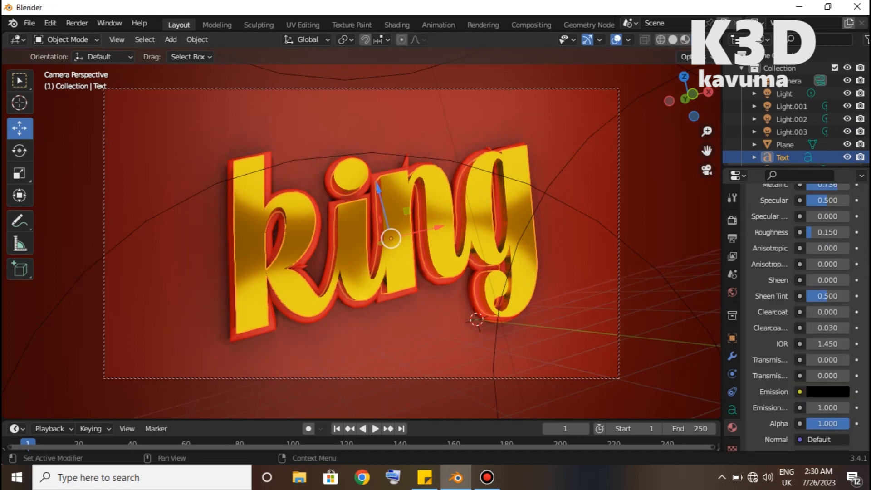
scroll(794, 318, "up", 3)
scroll(831, 280, "up", 3)
scroll(828, 207, "up", 3)
scroll(828, 272, "up", 2)
left_click(828, 267)
left_click(783, 127)
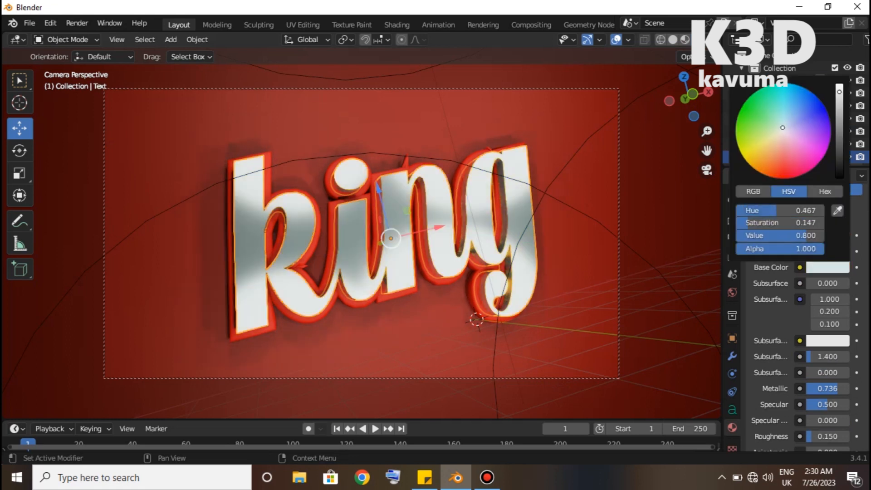